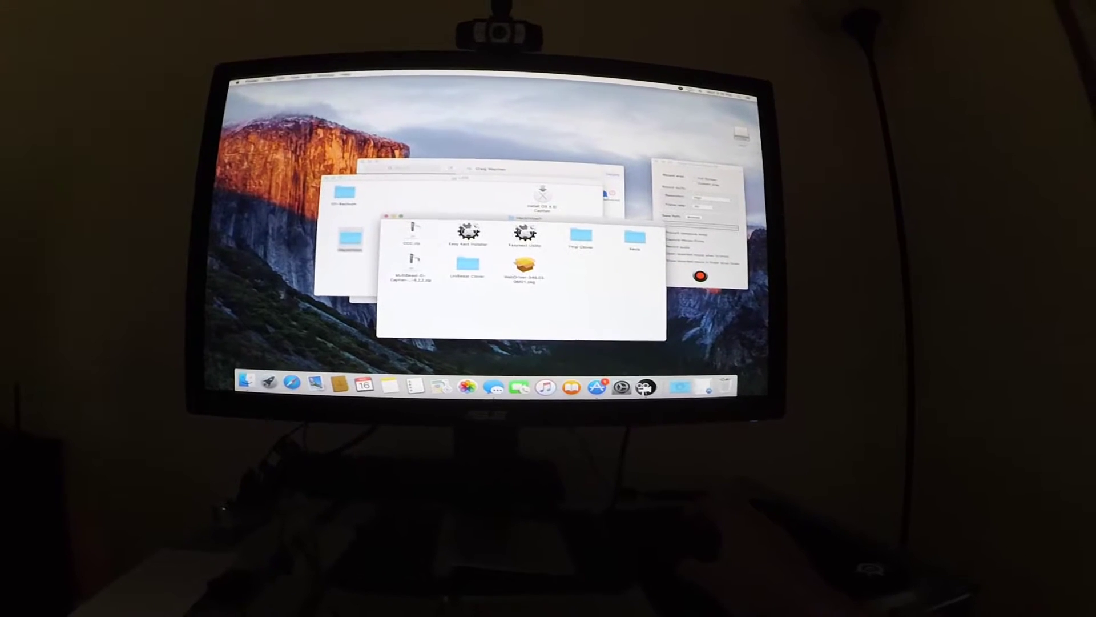
Open a new Finder window on Applications and copy Clover Configurator into it
{"action": "left_click", "coordinate": [531, 166]}
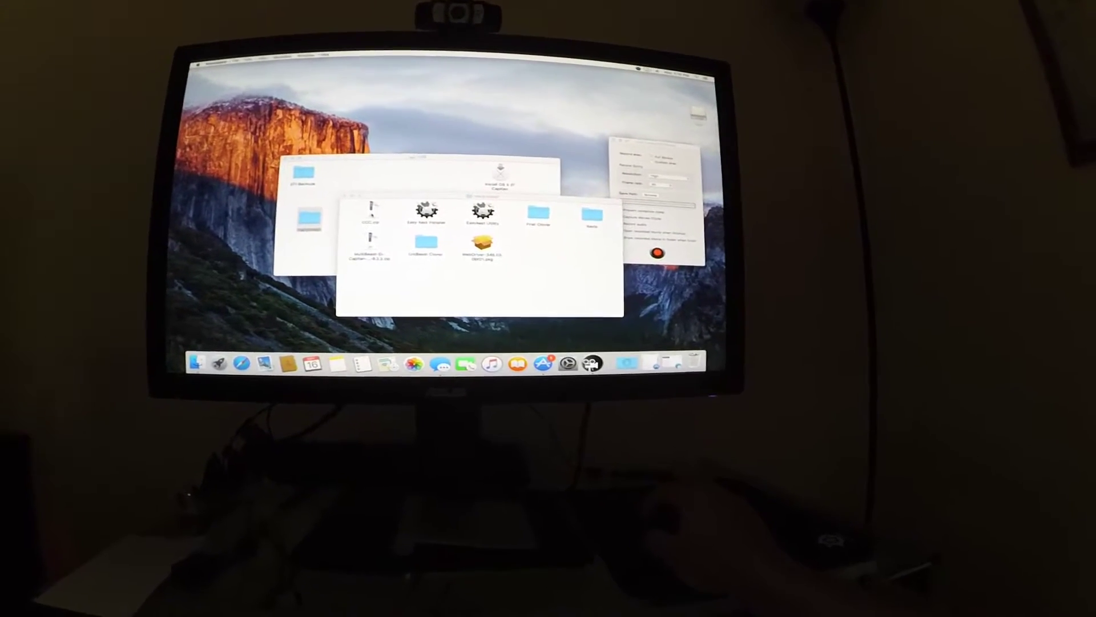
{"action": "right_click", "coordinate": [206, 364]}
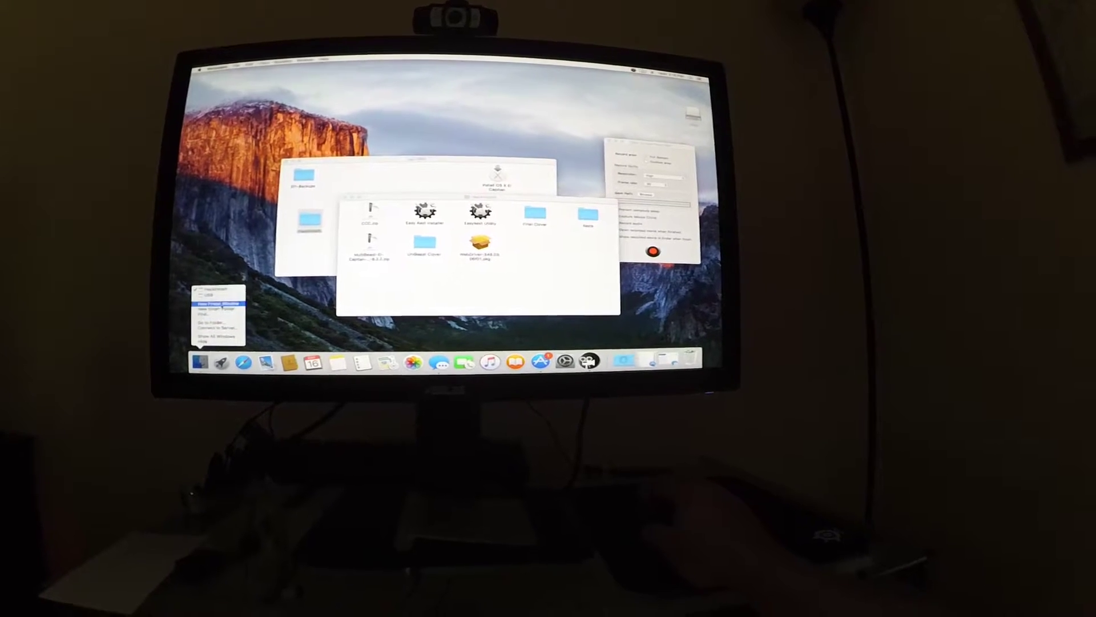
{"action": "left_click", "coordinate": [222, 305]}
{"action": "left_click_drag", "start_coordinate": [370, 205], "coordinate": [349, 192]}
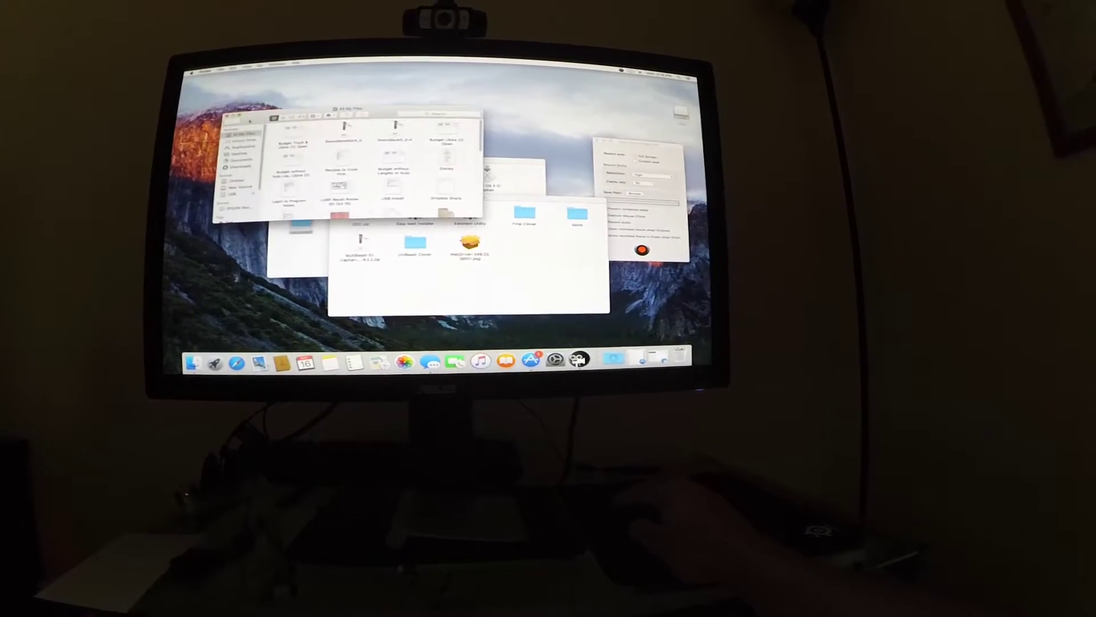
{"action": "left_click", "coordinate": [240, 147]}
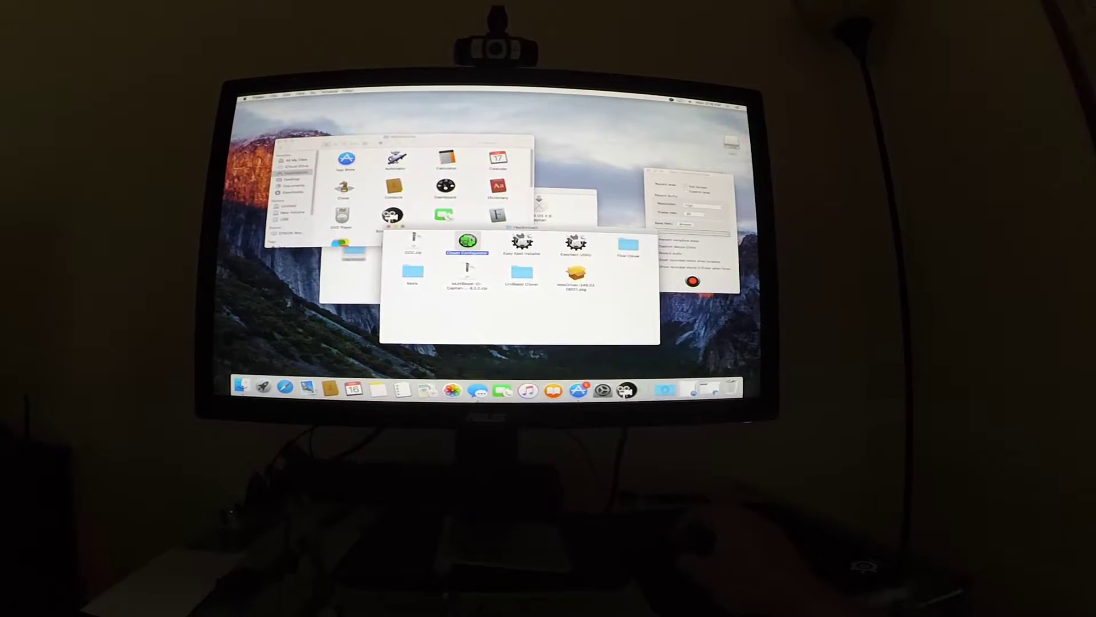
{"action": "left_click_drag", "start_coordinate": [467, 241], "coordinate": [415, 187]}
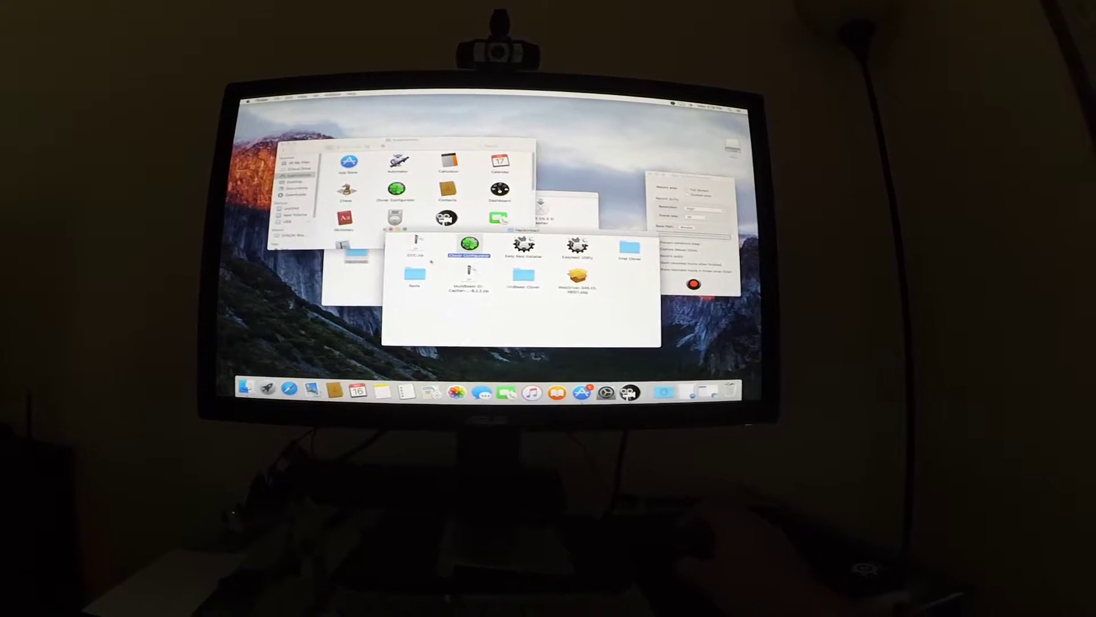
Move the MultiBeast zip to the Trash, keeping its extracted El Capitan Edition folder
{"action": "left_click", "coordinate": [417, 277]}
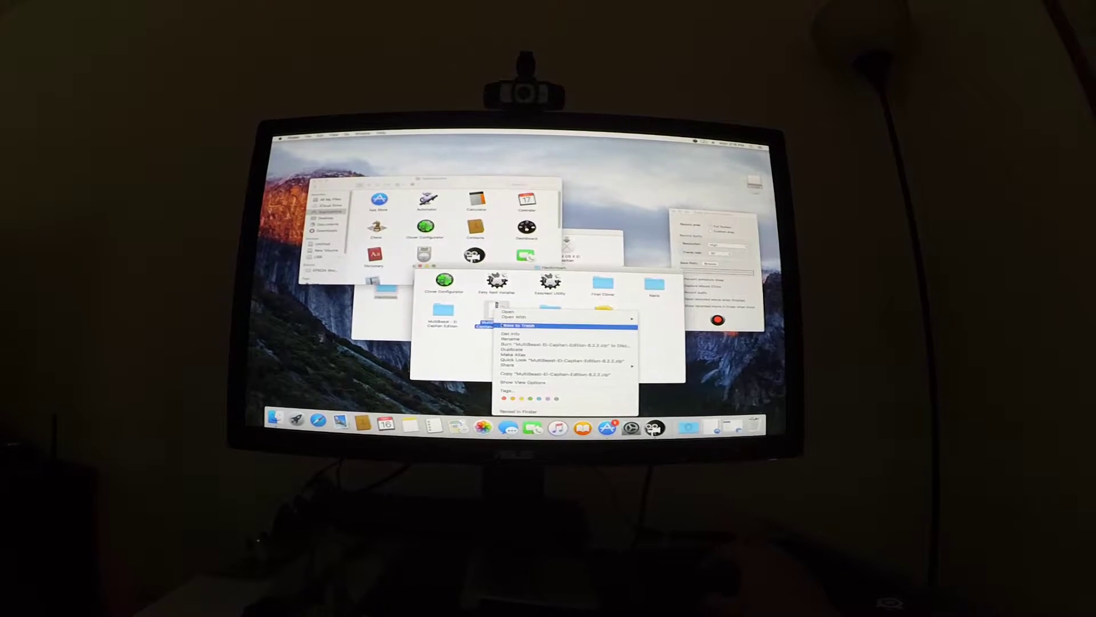
{"action": "left_click", "coordinate": [517, 326]}
{"action": "left_click_drag", "start_coordinate": [480, 285], "coordinate": [577, 298]}
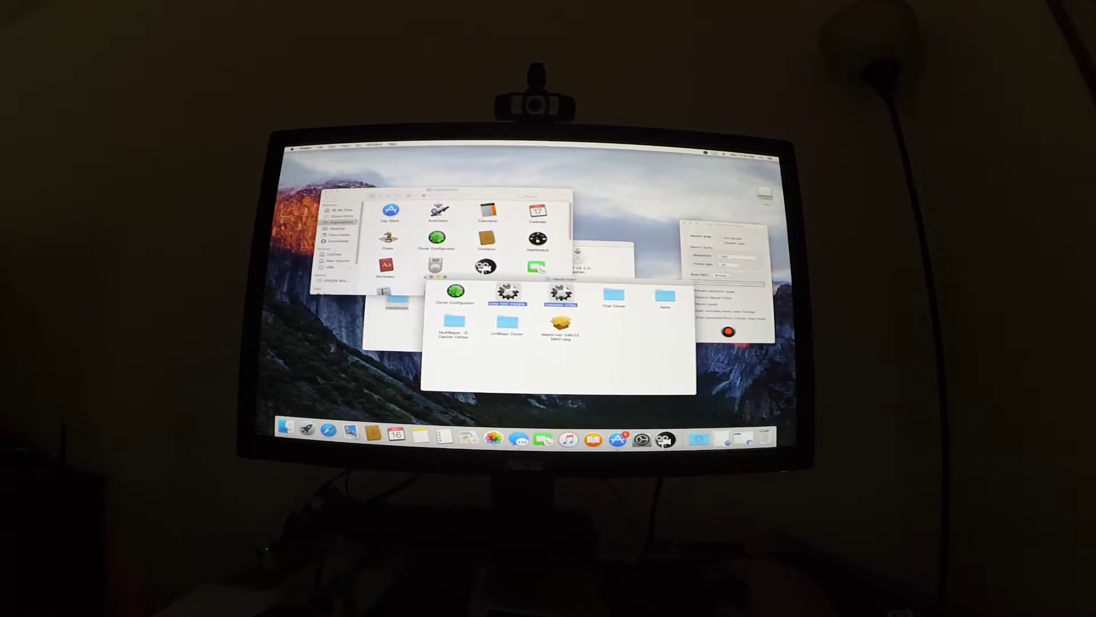
{"action": "left_click", "coordinate": [529, 297]}
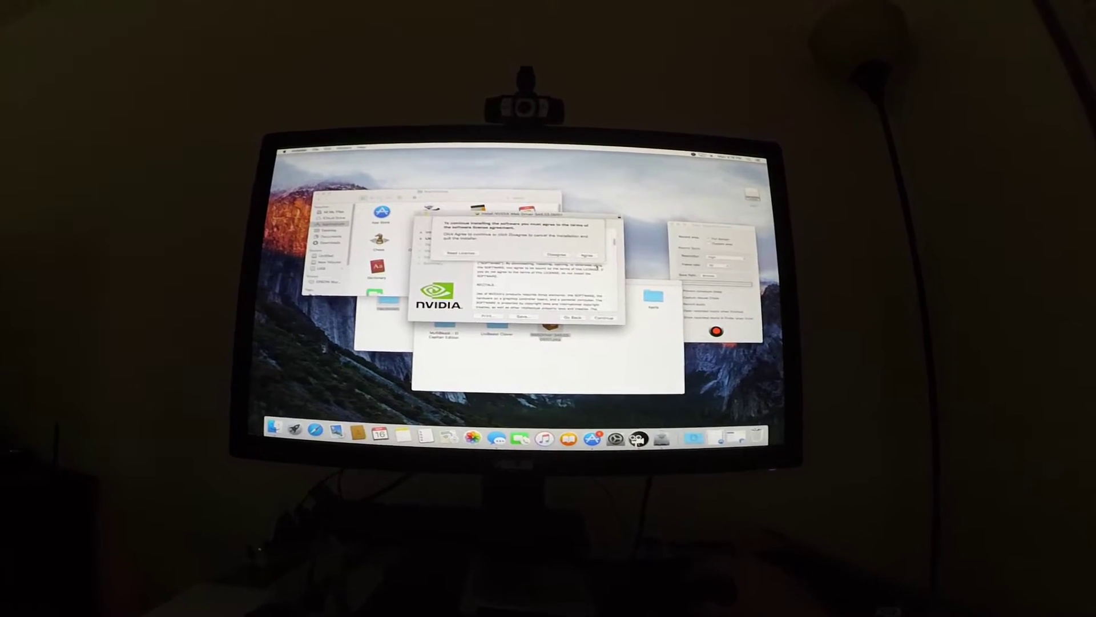
Accept the NVIDIA Web Driver licence and authorise installation with the administrator password
{"action": "left_click", "coordinate": [577, 245]}
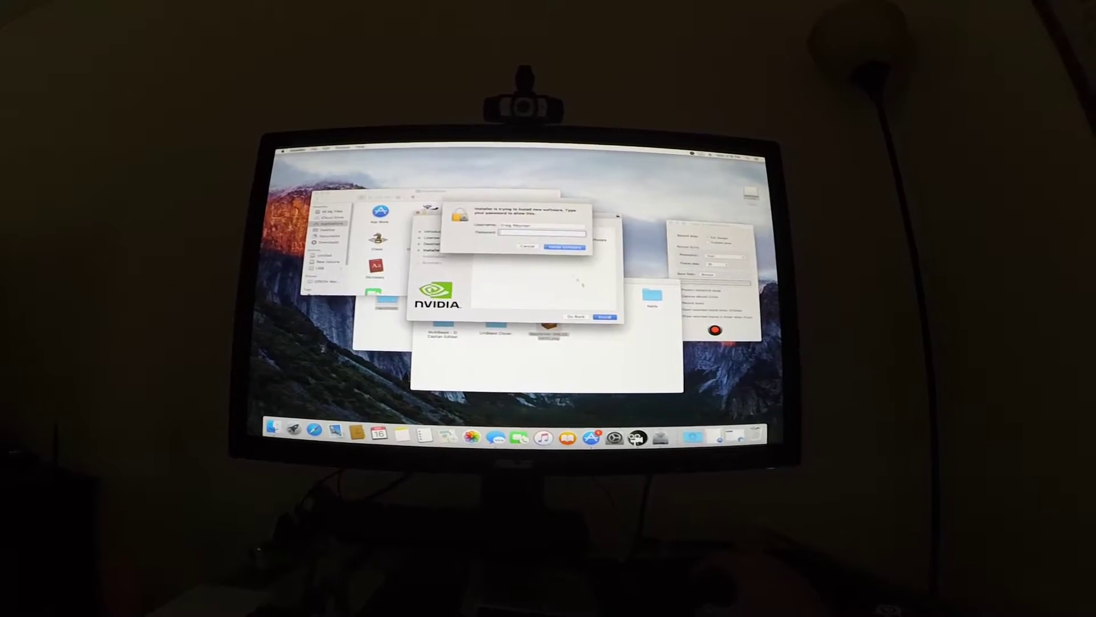
{"action": "type", "text": "a"}
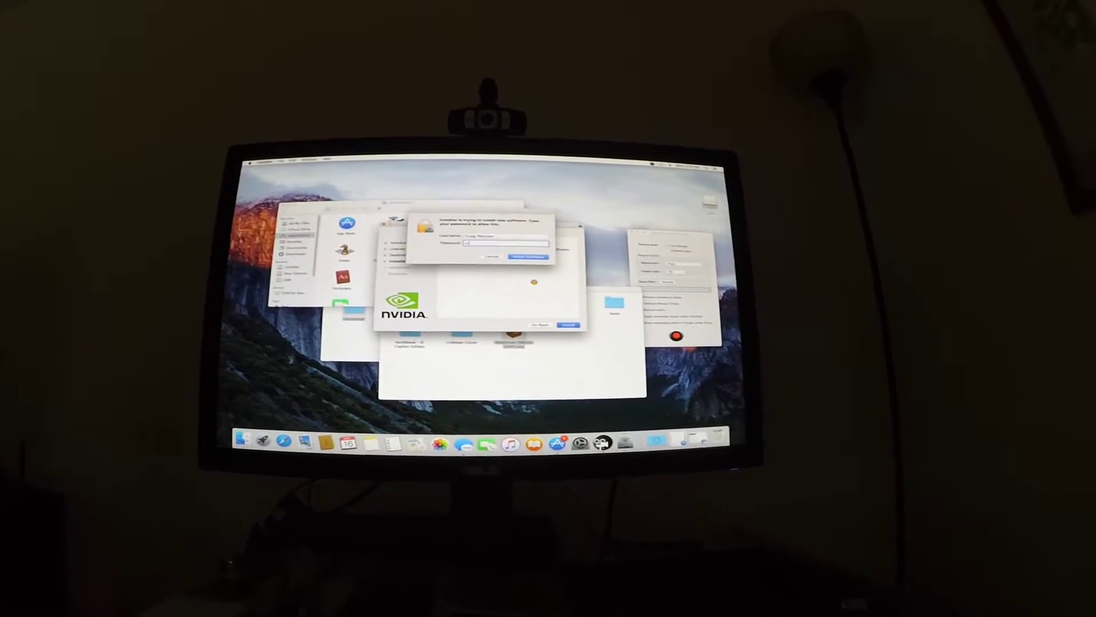
{"action": "key", "text": "Return"}
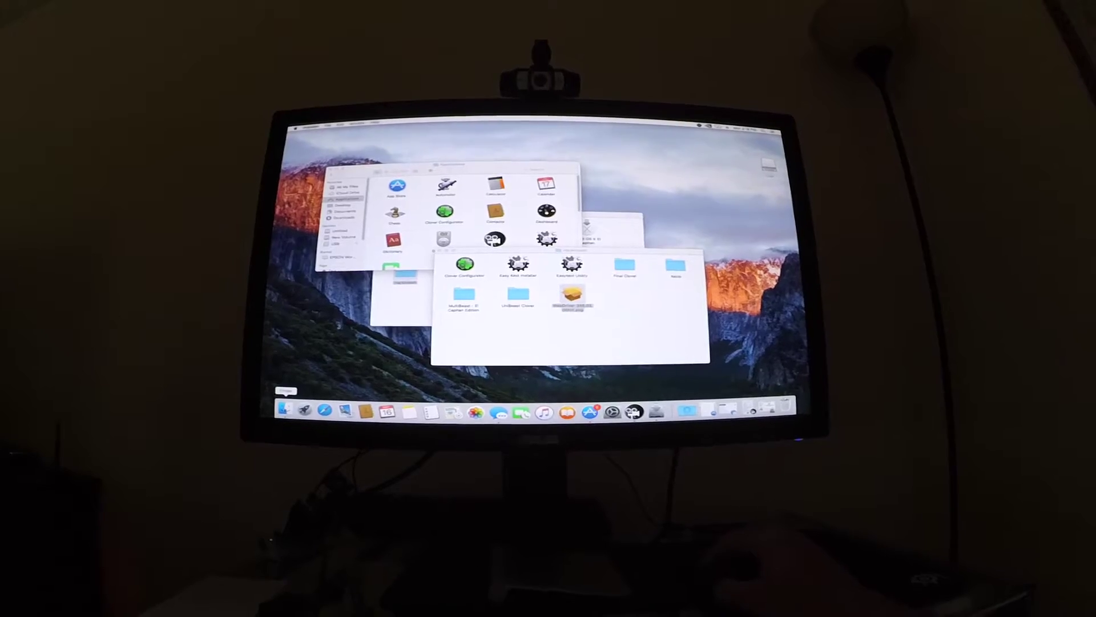
Try launching Clover Configurator from Launchpad and dismiss the can't-be-opened warning
{"action": "key", "text": "F4"}
{"action": "left_click", "coordinate": [467, 289]}
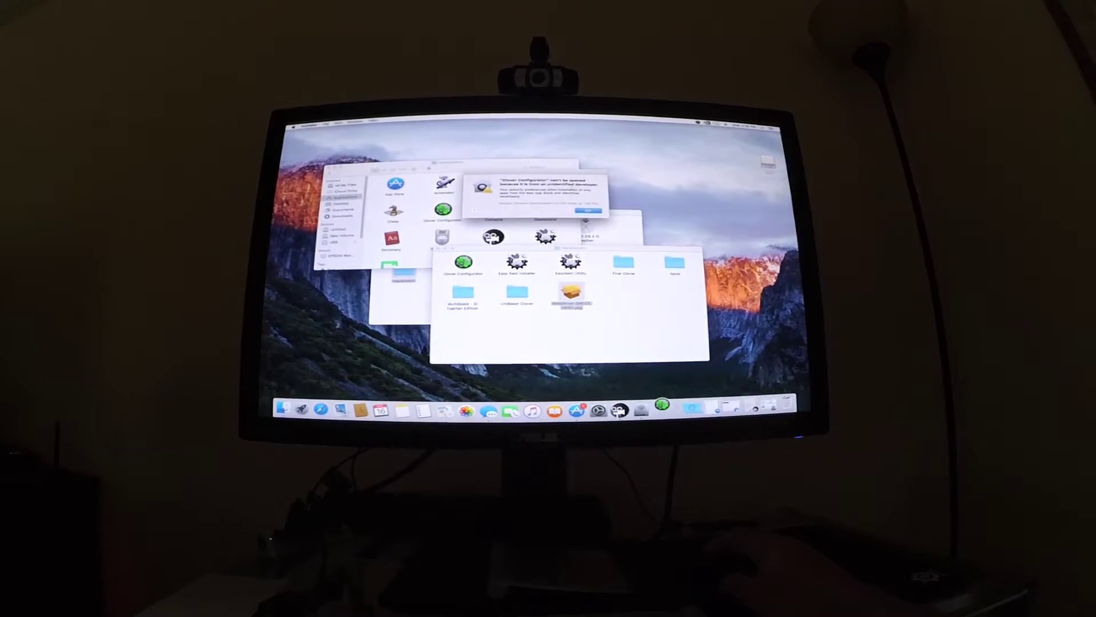
{"action": "key", "text": "Return"}
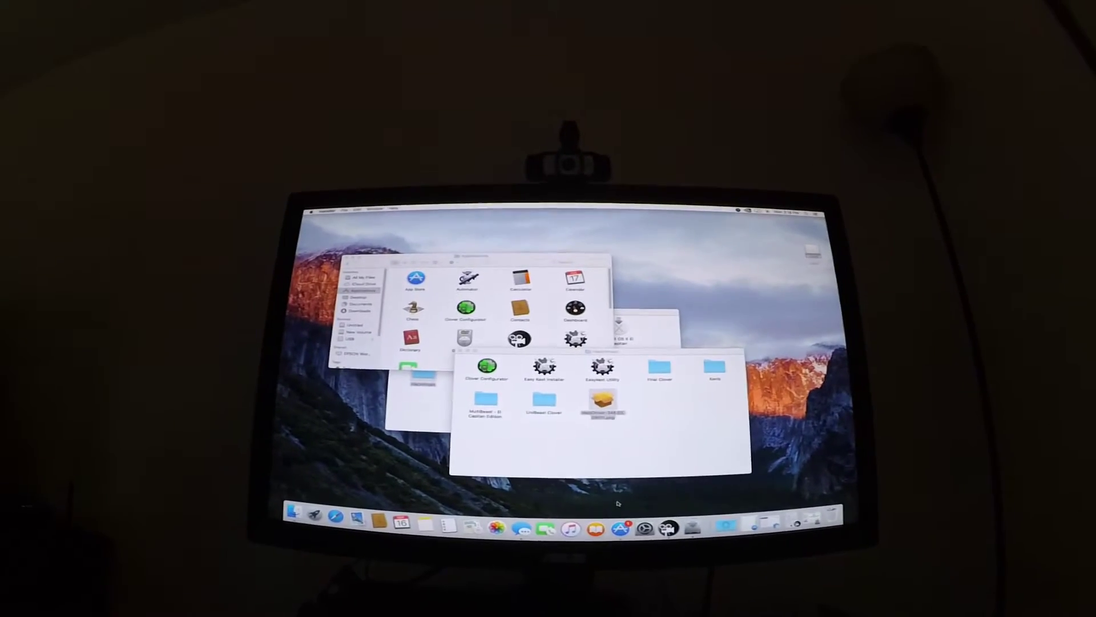
Unlock Security & Privacy in System Preferences with the administrator password
{"action": "left_click", "coordinate": [591, 511]}
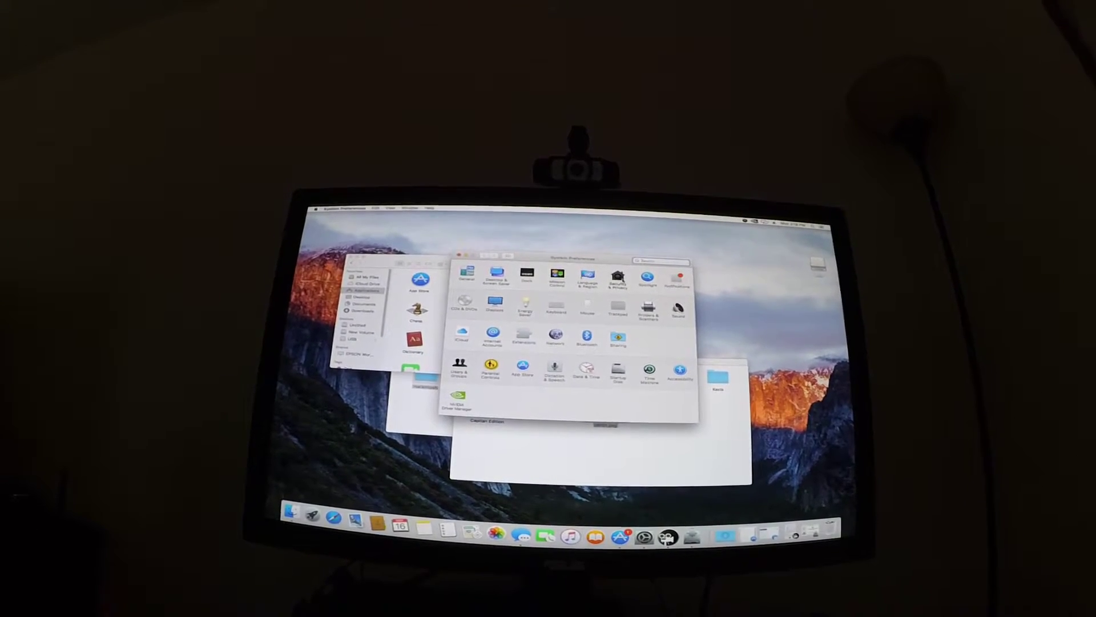
{"action": "left_click", "coordinate": [618, 280]}
{"action": "left_click", "coordinate": [449, 392]}
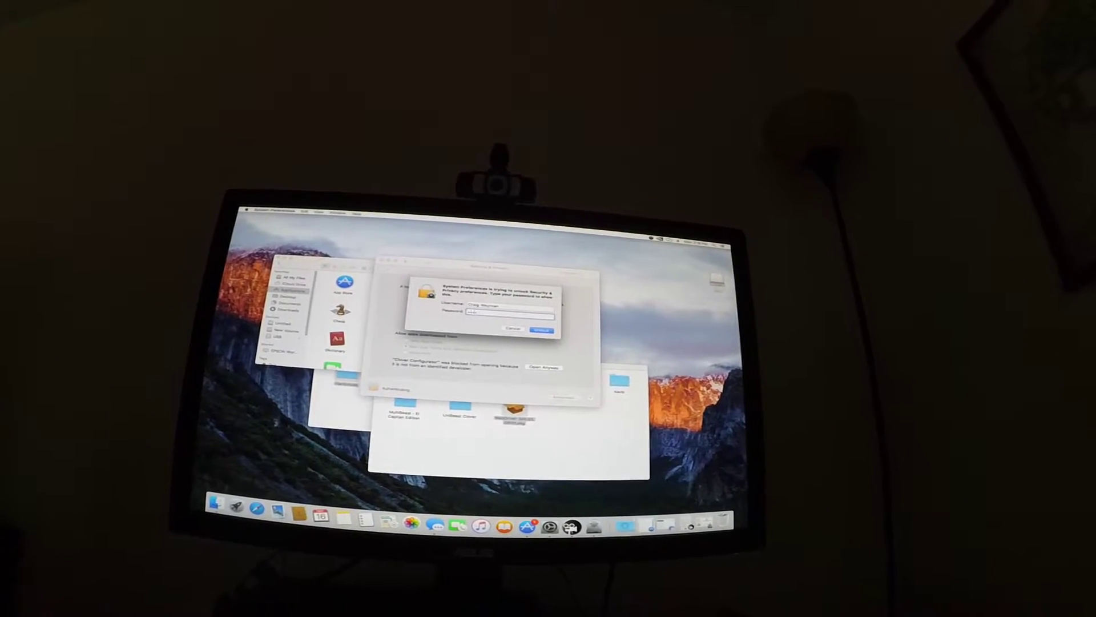
{"action": "key", "text": "Return"}
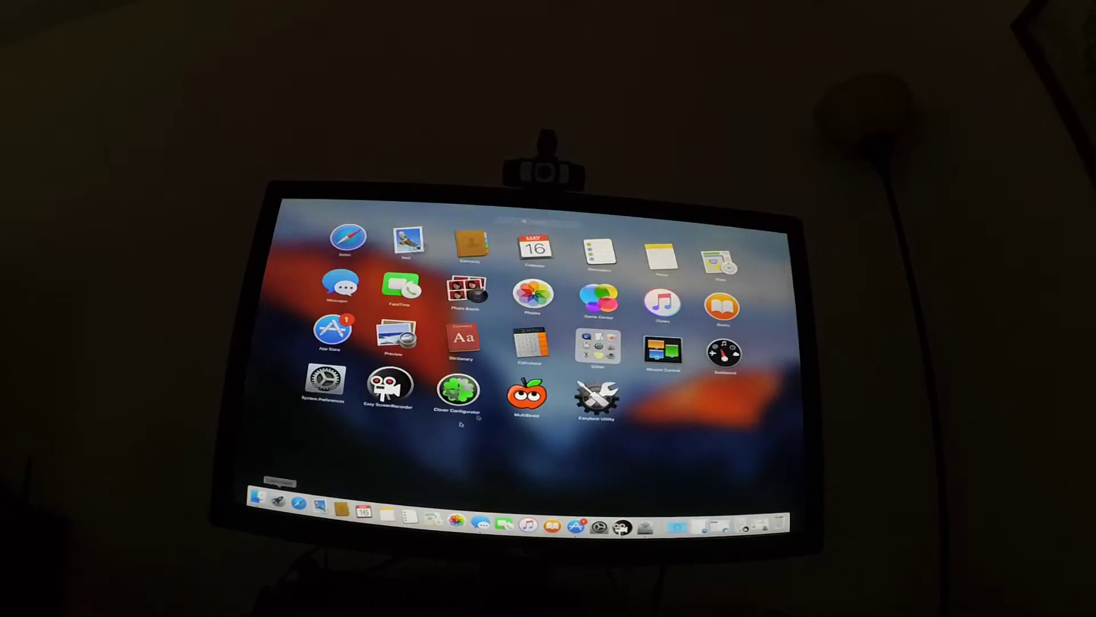
Launch Clover Configurator from Launchpad now that it is allowed to open
{"action": "left_click", "coordinate": [455, 390]}
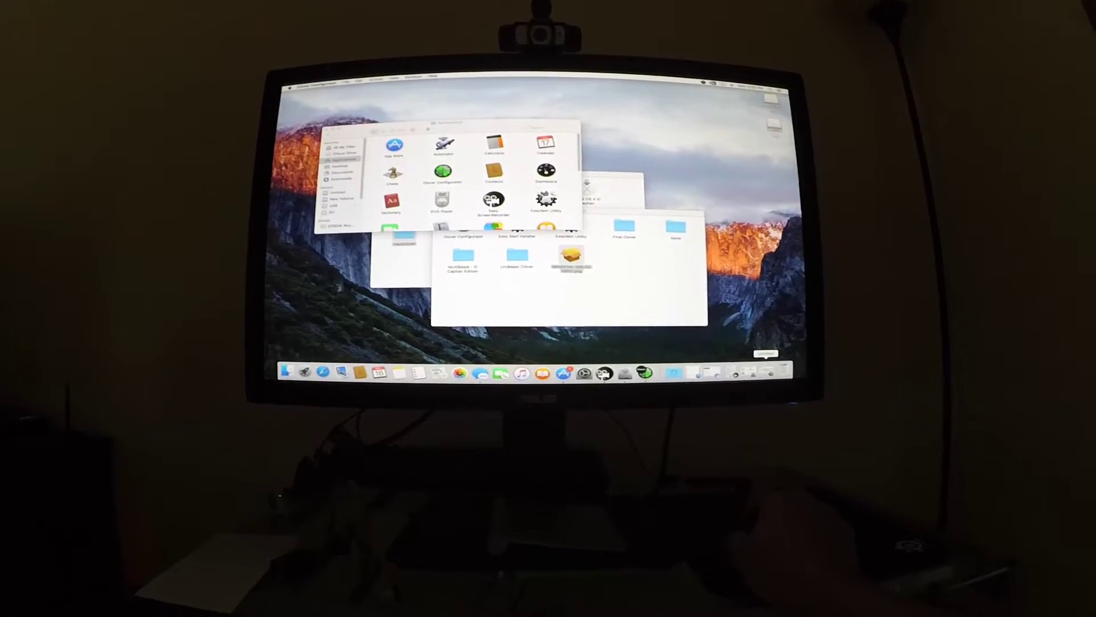
Copy ACPI, CLOVERX64.efi, config.plist, drivers64UEFI and kexts from Final Clover into EFI's CLOVER folder, replacing existing items
{"action": "double_click", "coordinate": [446, 173]}
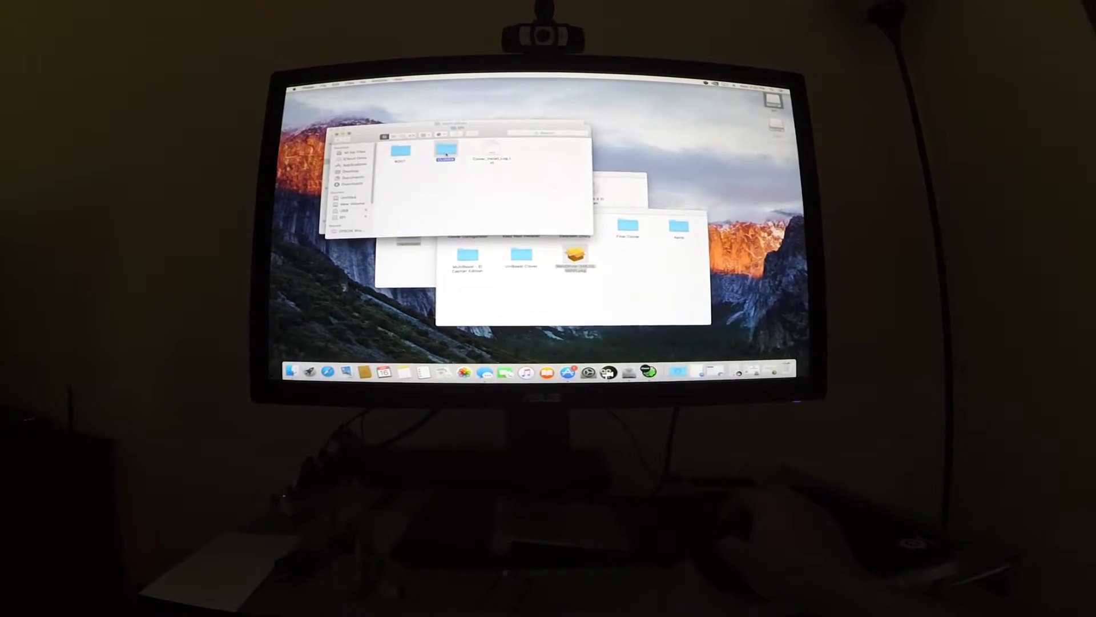
{"action": "double_click", "coordinate": [444, 151]}
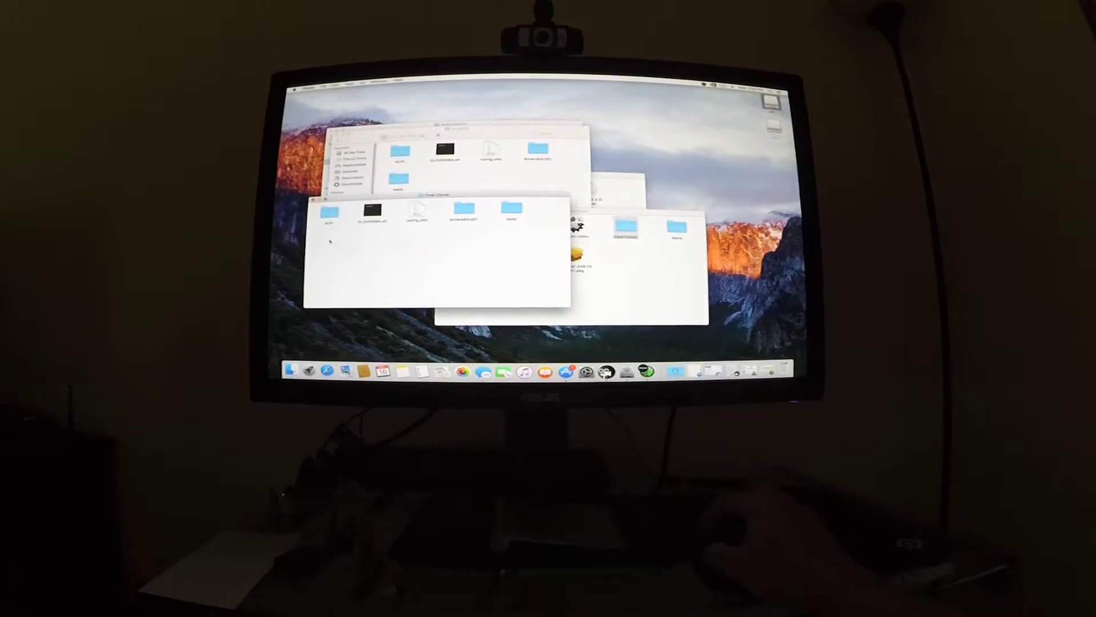
{"action": "left_click_drag", "start_coordinate": [334, 243], "coordinate": [532, 185]}
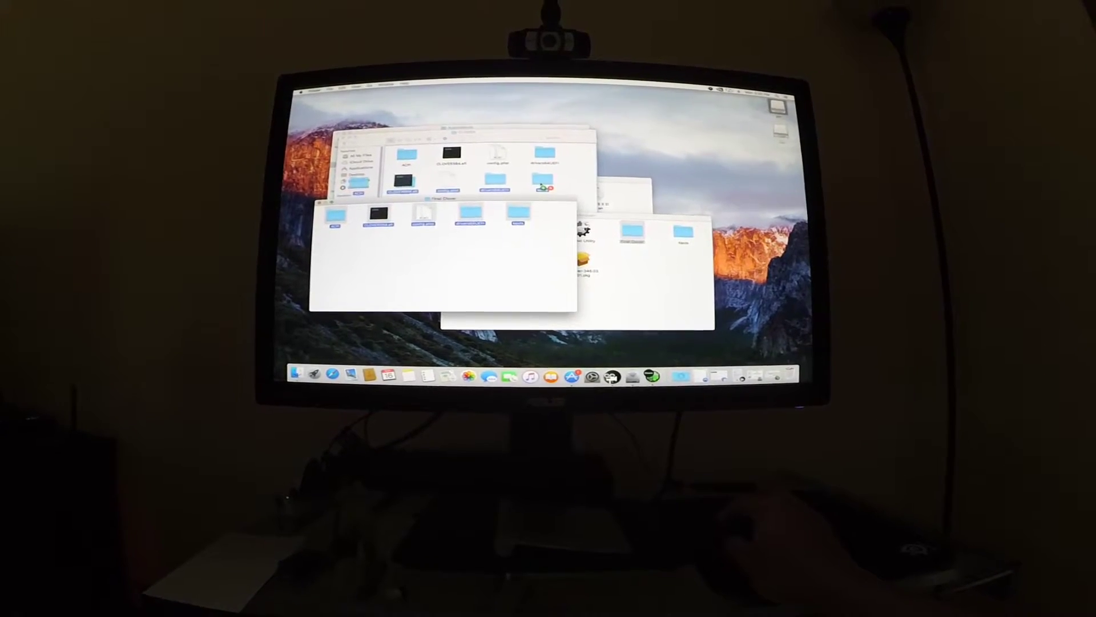
{"action": "left_click", "coordinate": [479, 164]}
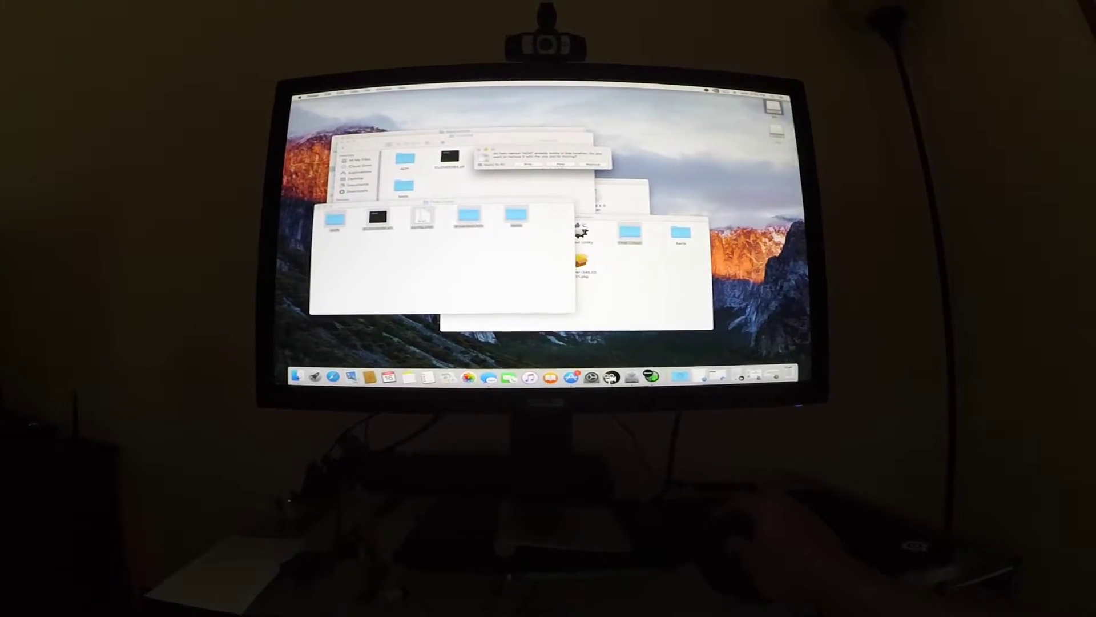
{"action": "key", "text": "Return"}
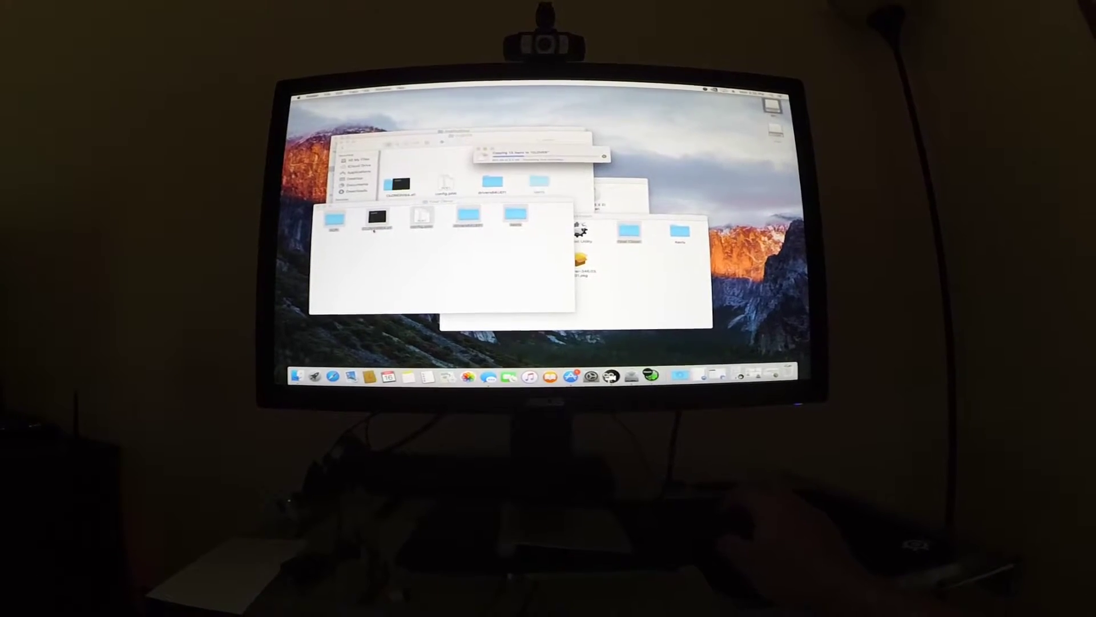
{"action": "key", "text": "super+w"}
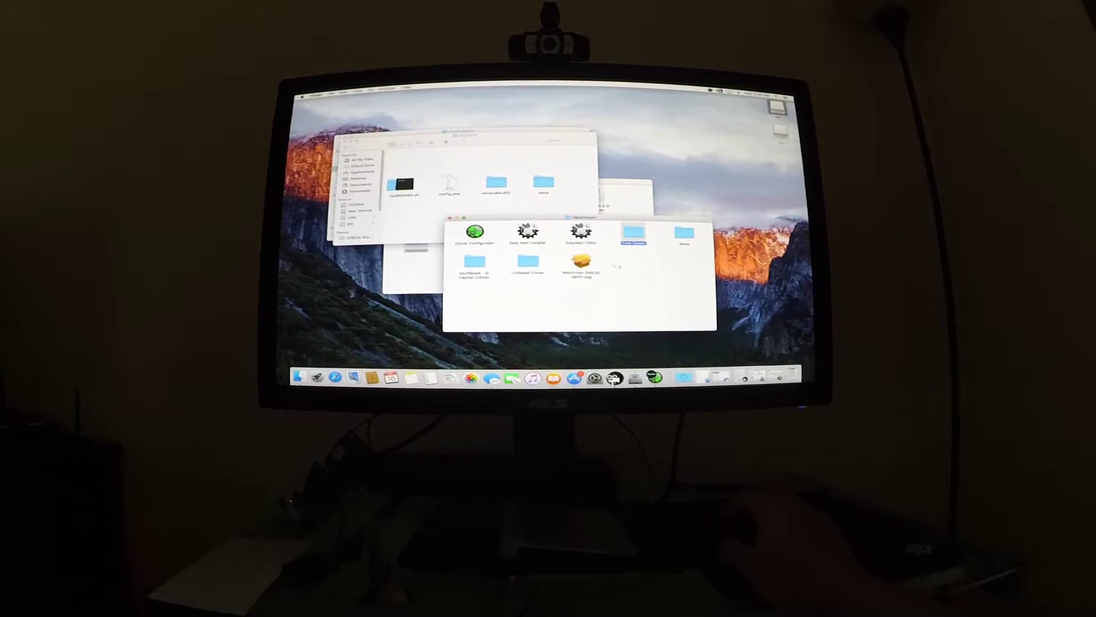
Open the Kexts folder and run Kext Utility, authorising it with the administrator password
{"action": "key", "text": "Right"}
{"action": "key", "text": "super+o"}
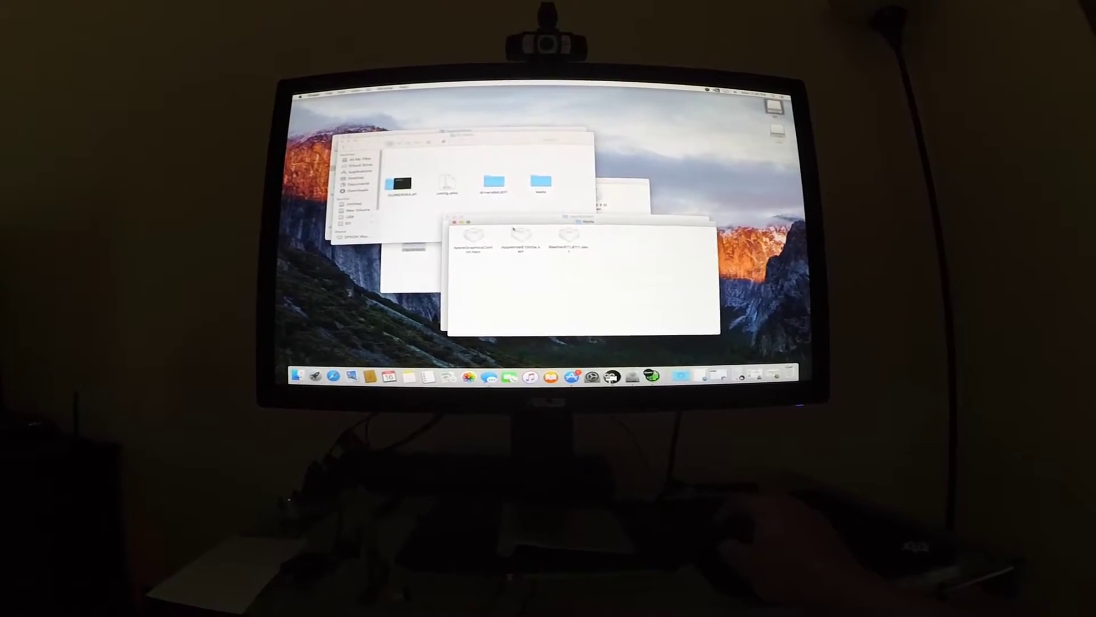
{"action": "left_click_drag", "start_coordinate": [588, 223], "coordinate": [669, 242]}
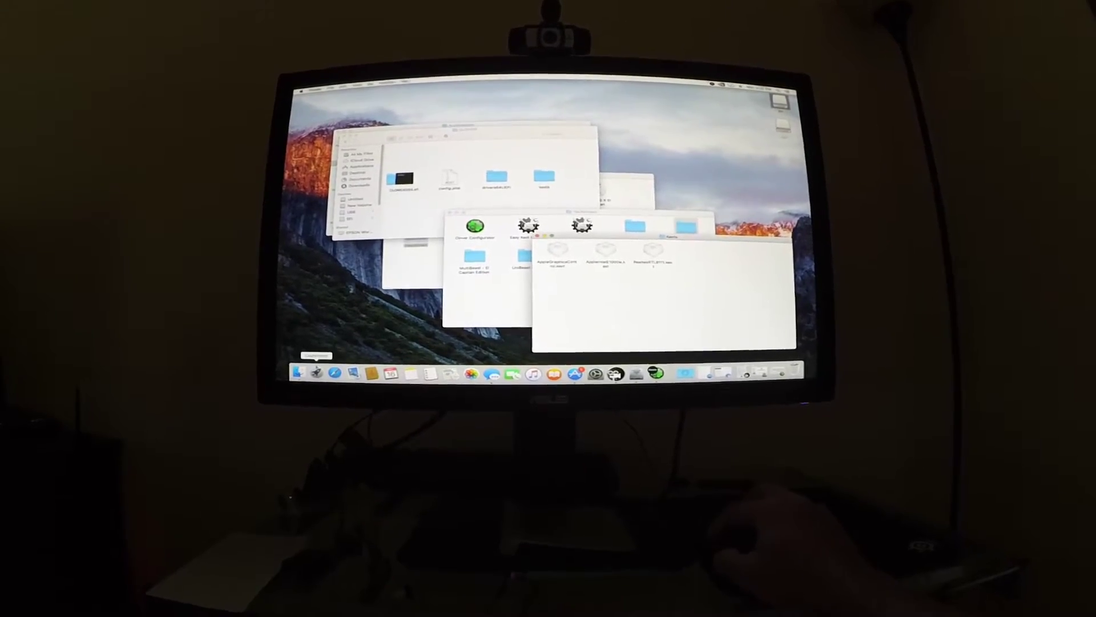
{"action": "key", "text": "F4"}
{"action": "left_click", "coordinate": [609, 249]}
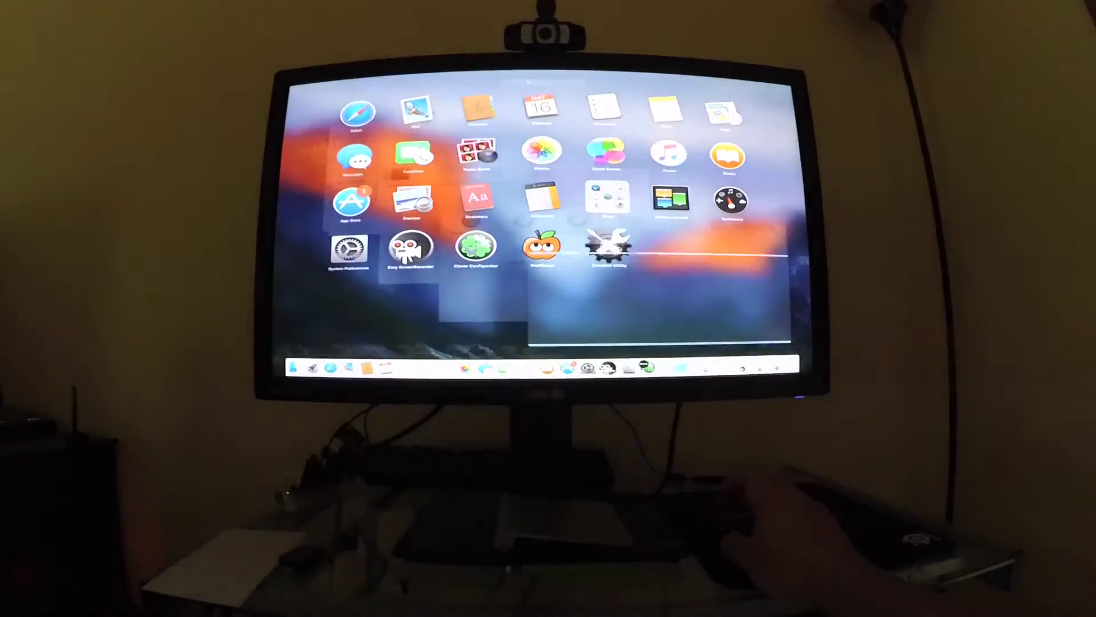
{"action": "type", "text": "••••••"}
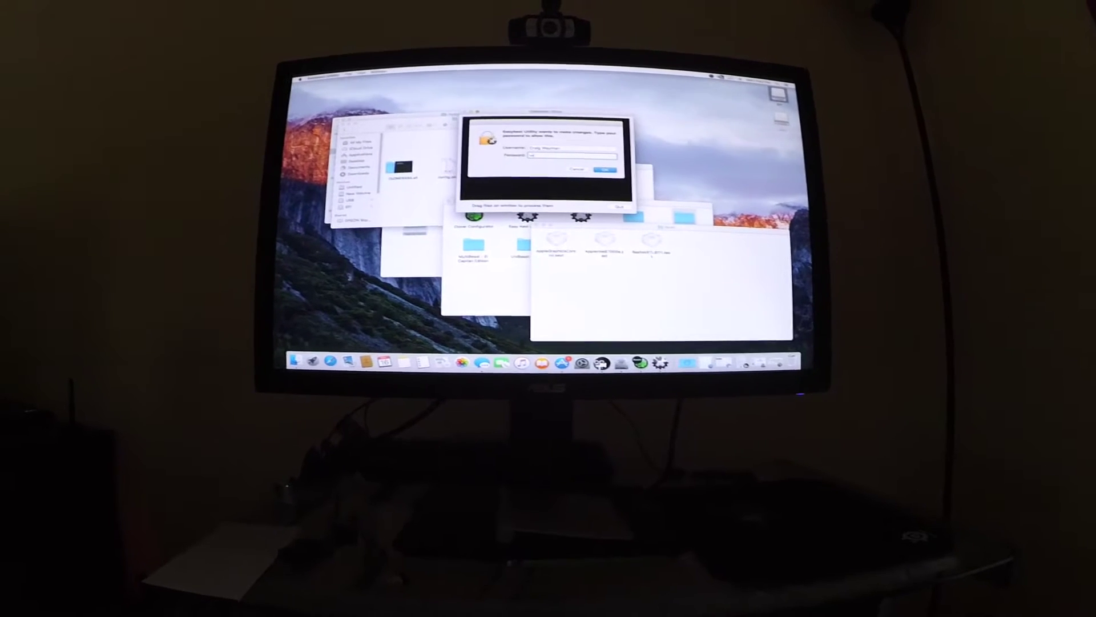
{"action": "key", "text": "Return"}
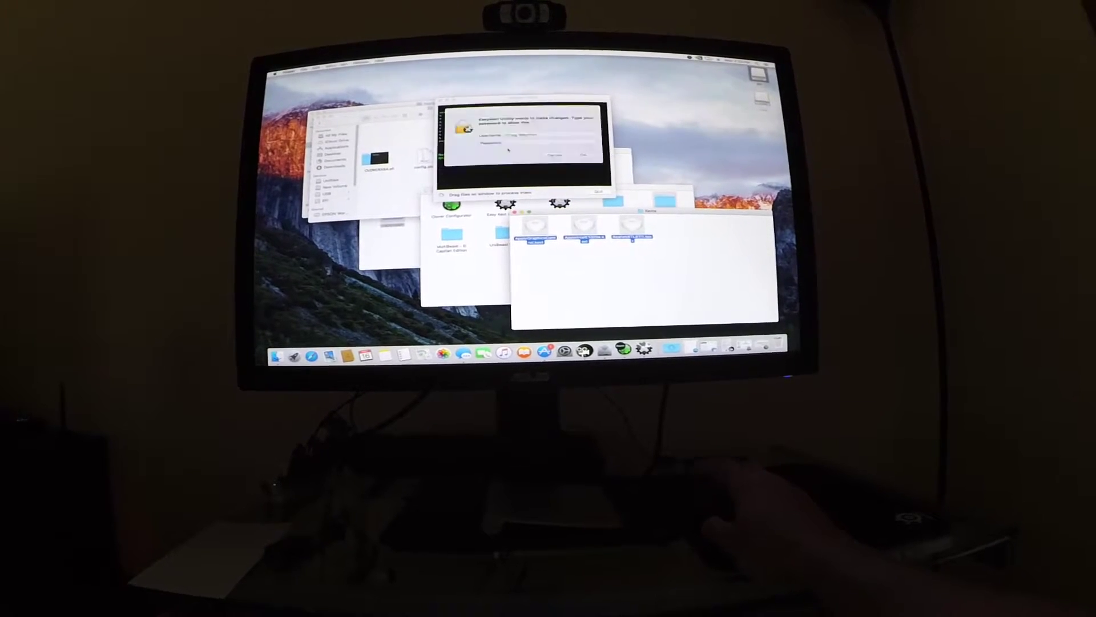
{"action": "left_click", "coordinate": [521, 144]}
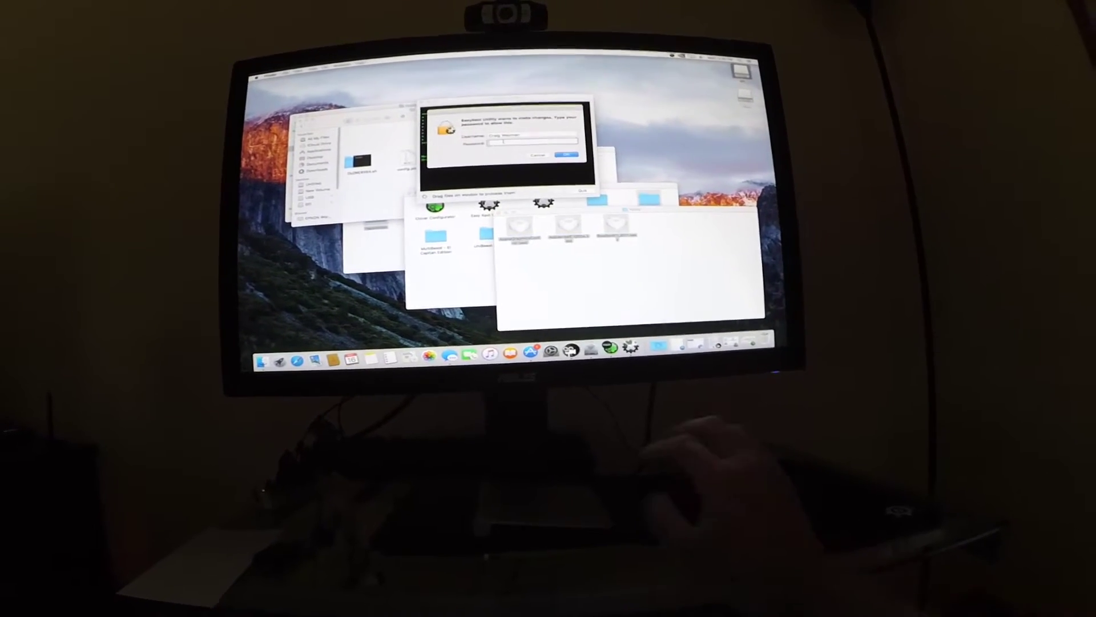
{"action": "type", "text": "•••••"}
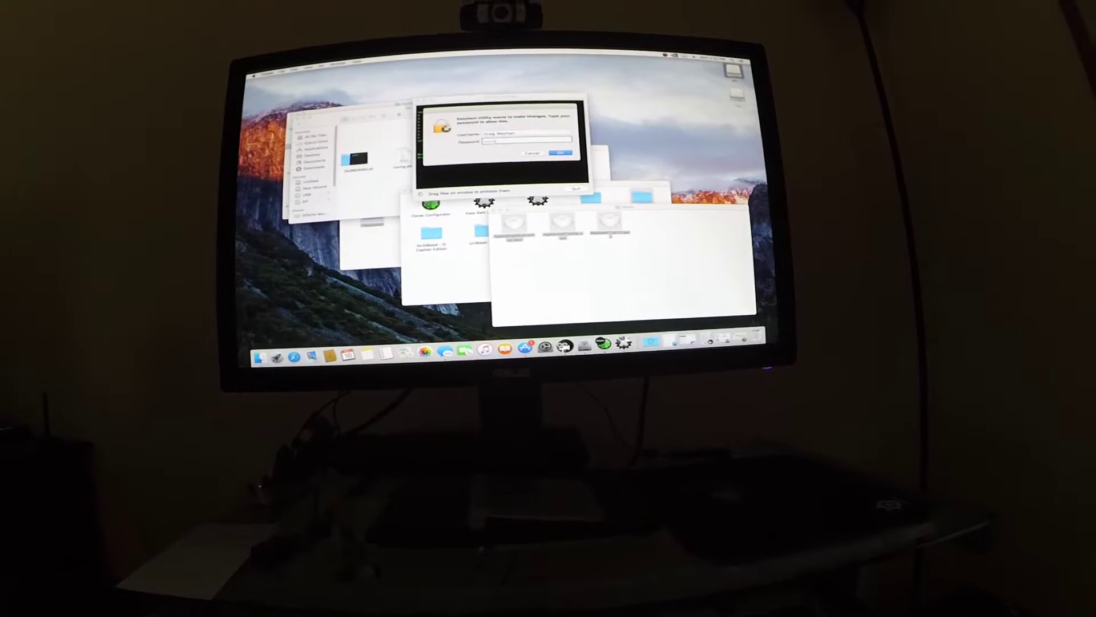
{"action": "key", "text": "Return"}
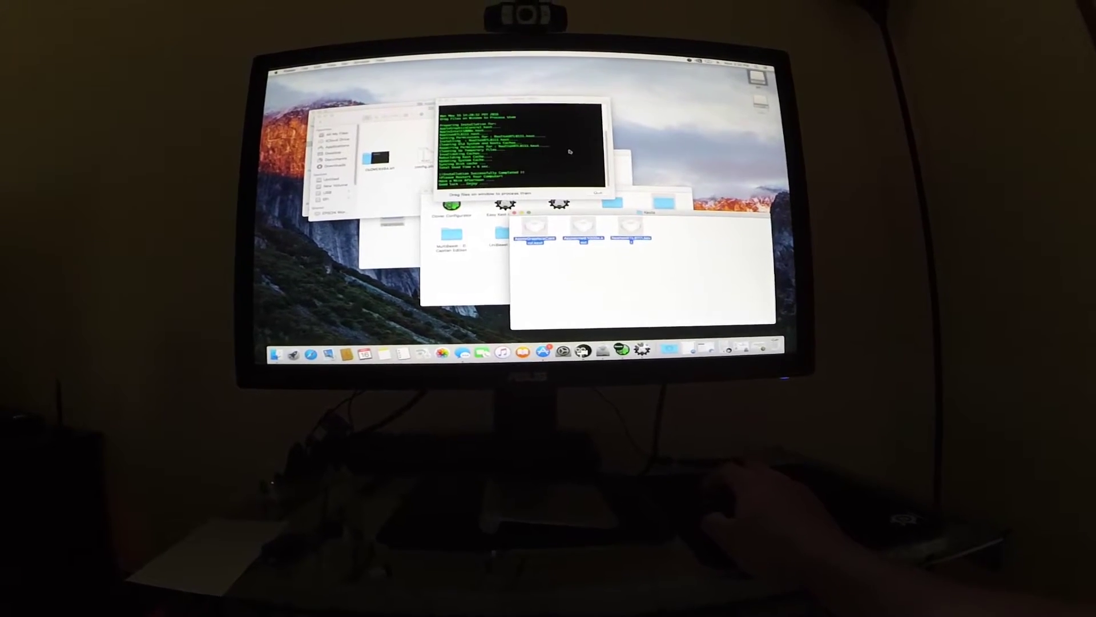
Quit Kext Utility and close the kext files and Hackintosh Finder windows
{"action": "key", "text": "super+q"}
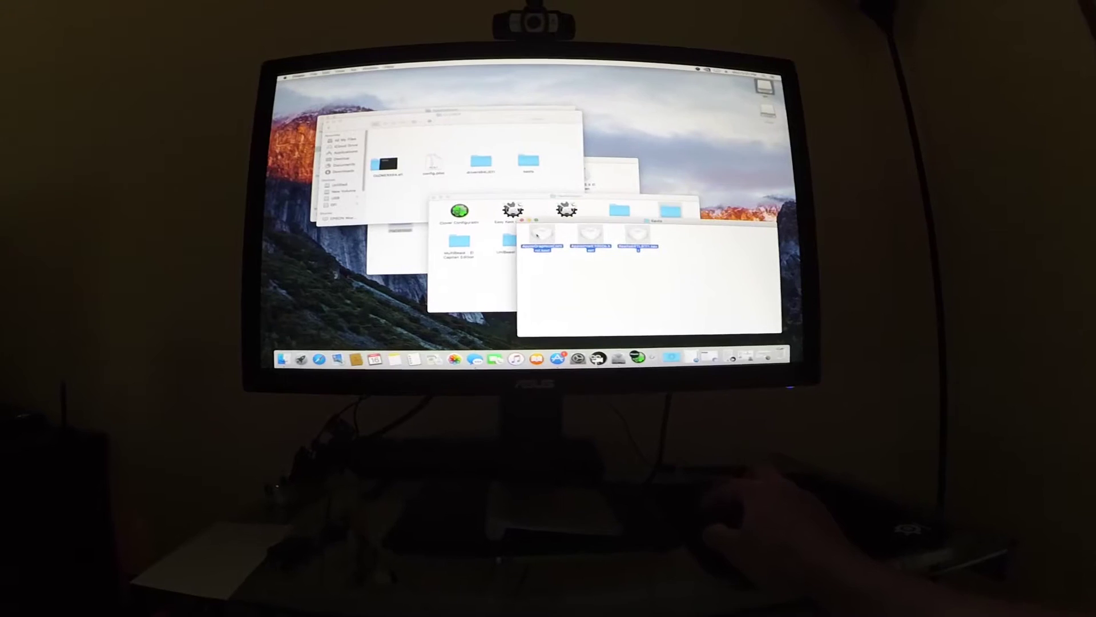
{"action": "left_click", "coordinate": [522, 220]}
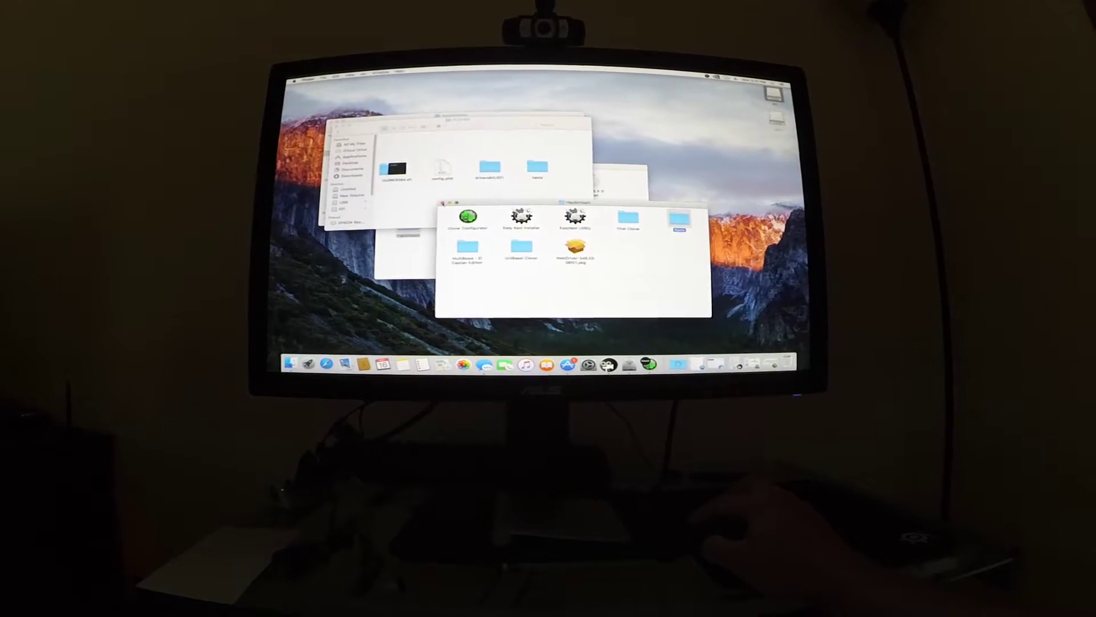
{"action": "left_click", "coordinate": [443, 202]}
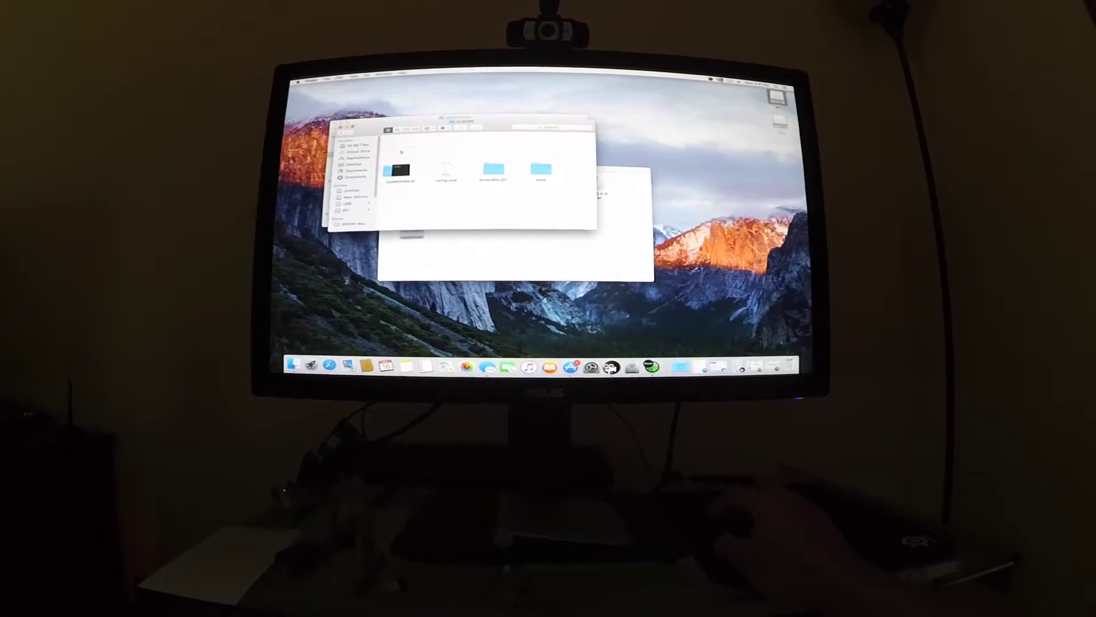
Close the remaining CLOVER Finder window so the desktop is clear
{"action": "right_click", "coordinate": [426, 140]}
{"action": "left_click", "coordinate": [449, 167]}
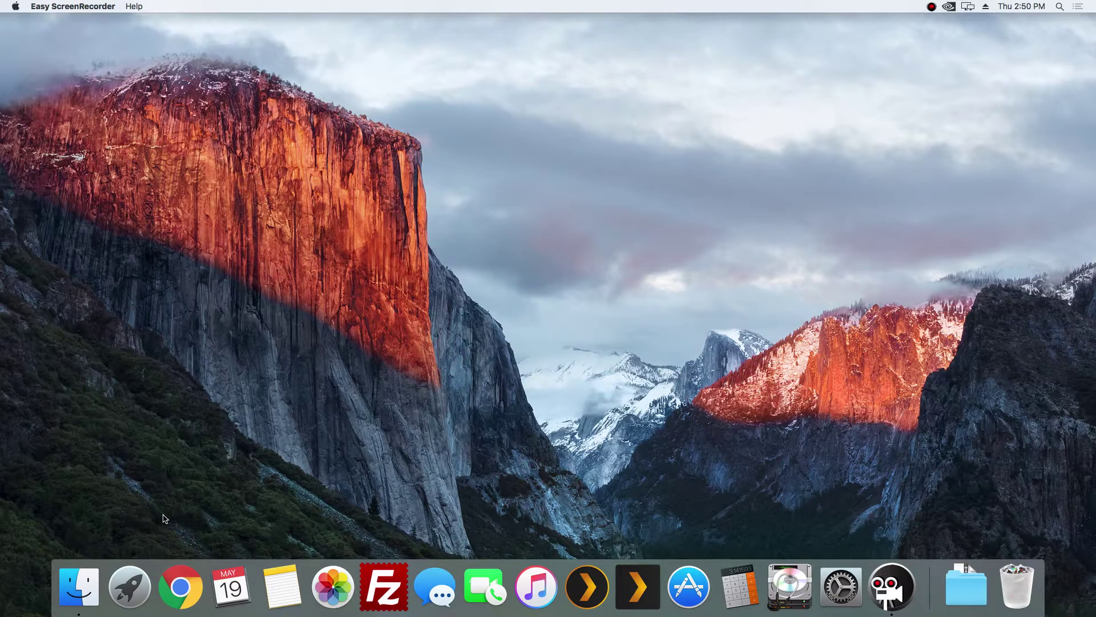
Launch Clover Configurator from the Hackintosh folder in Launchpad
{"action": "left_click", "coordinate": [133, 581]}
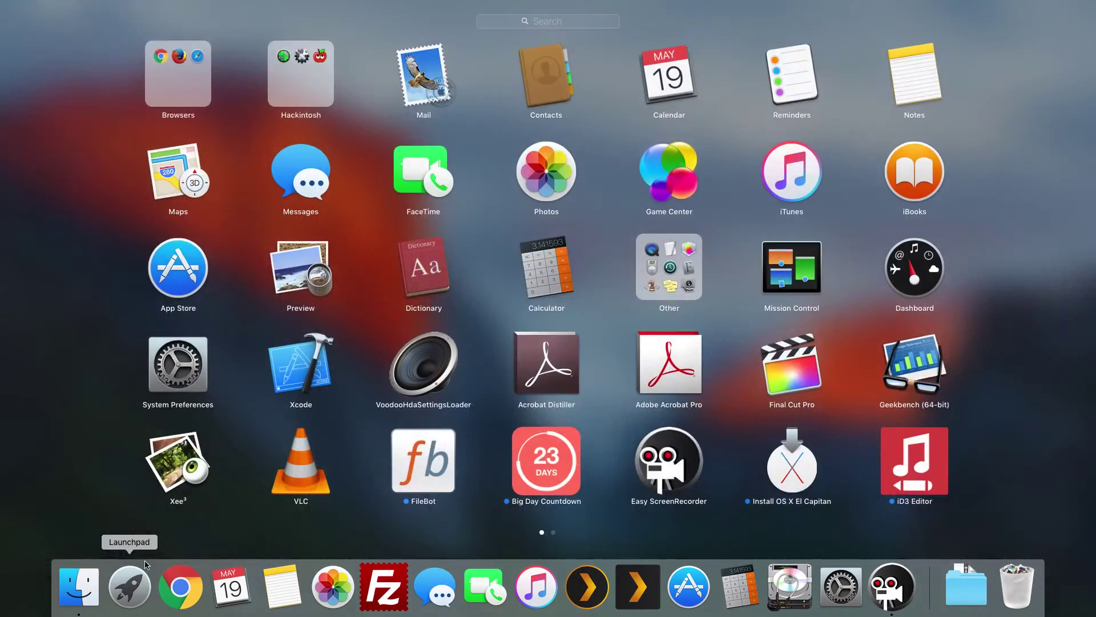
{"action": "scroll", "coordinate": [838, 316], "scroll_direction": "down", "scroll_amount": 2}
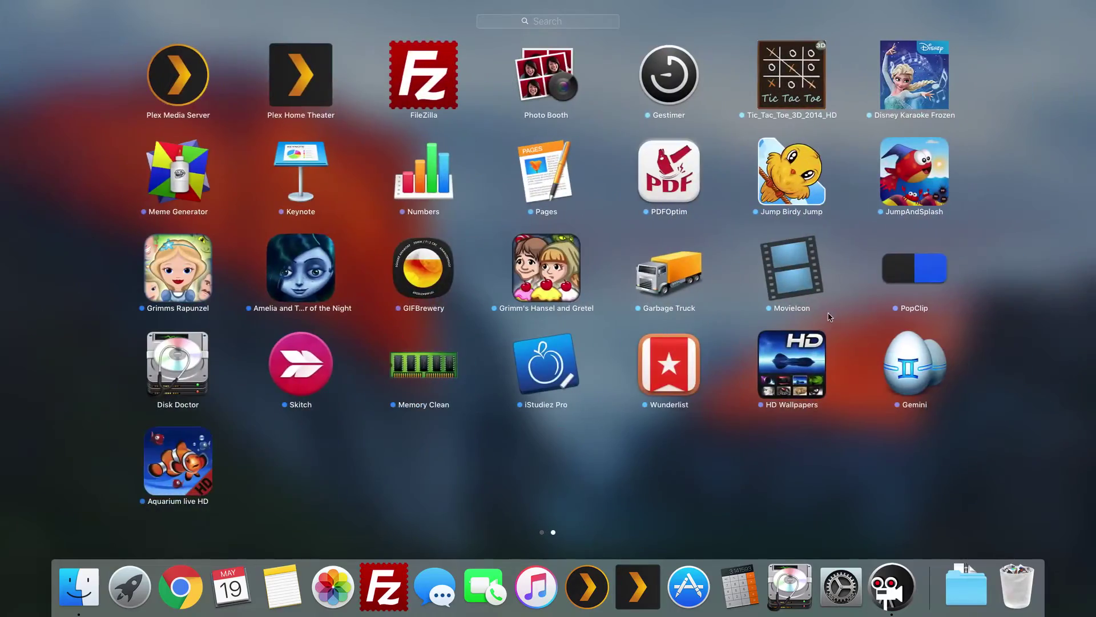
{"action": "scroll", "coordinate": [603, 207], "scroll_direction": "up", "scroll_amount": 2}
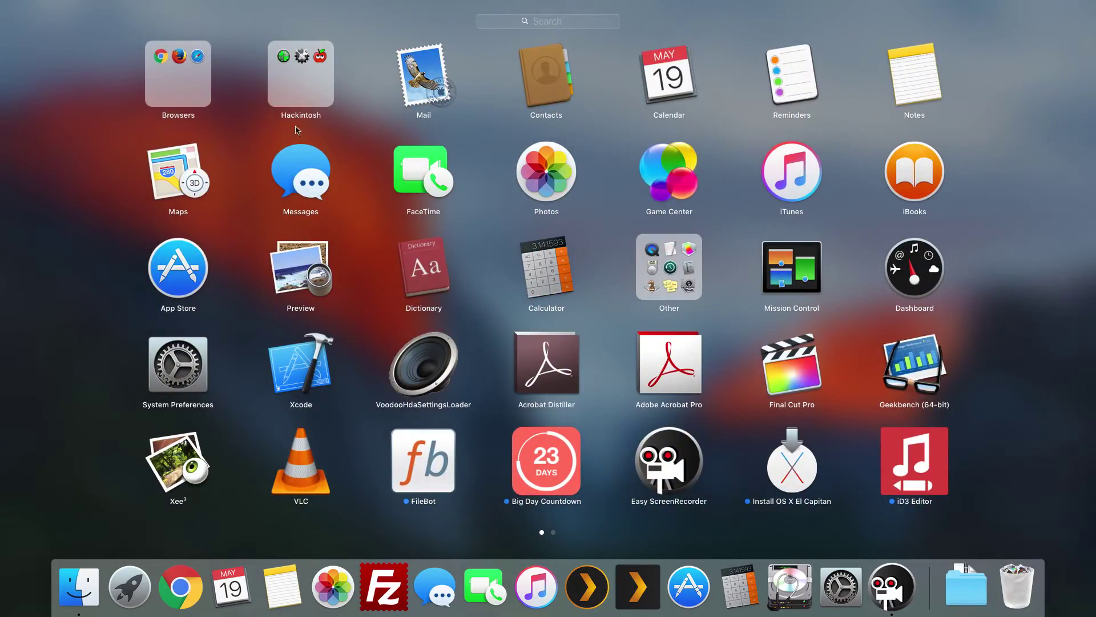
{"action": "left_click", "coordinate": [300, 73]}
{"action": "left_click", "coordinate": [177, 288]}
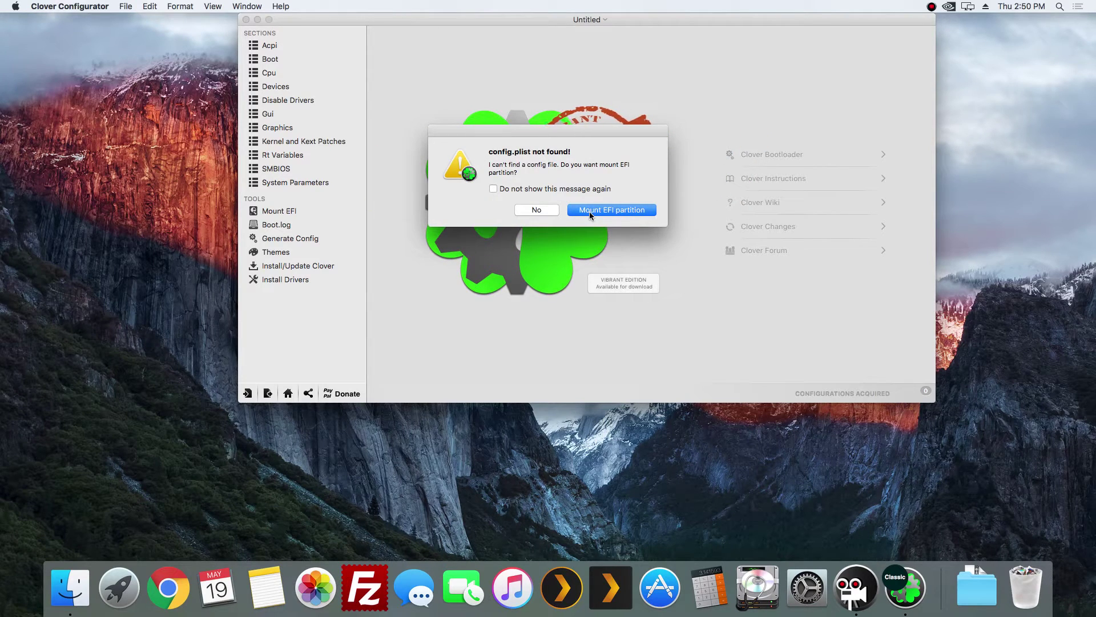
Mount the EFI partition with Clover Configurator and open it in Finder
{"action": "left_click", "coordinate": [600, 212]}
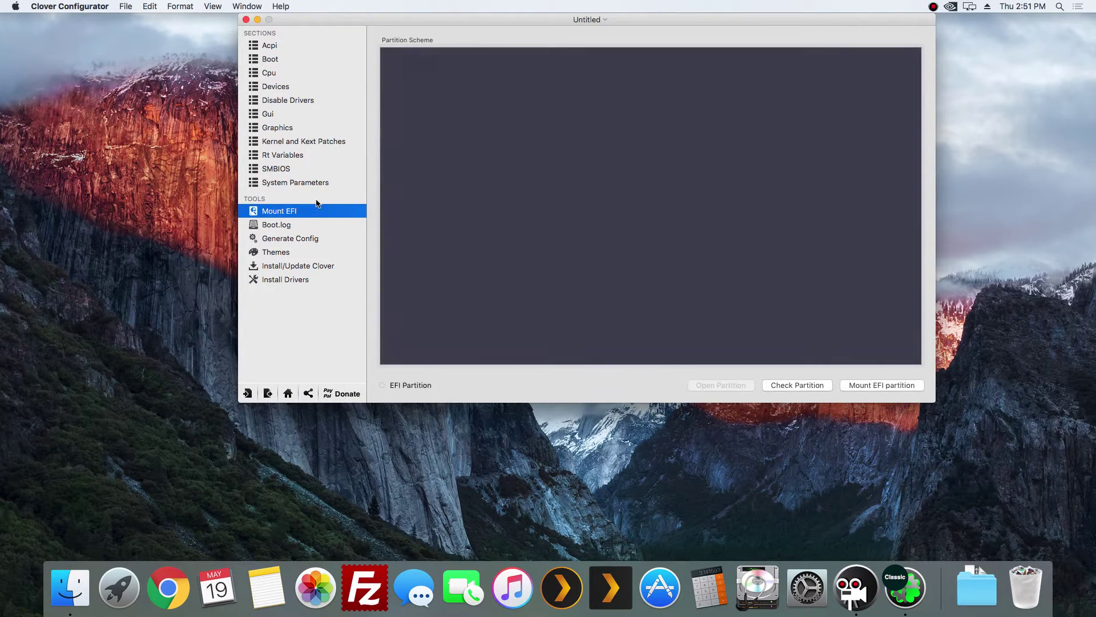
{"action": "left_click", "coordinate": [892, 388]}
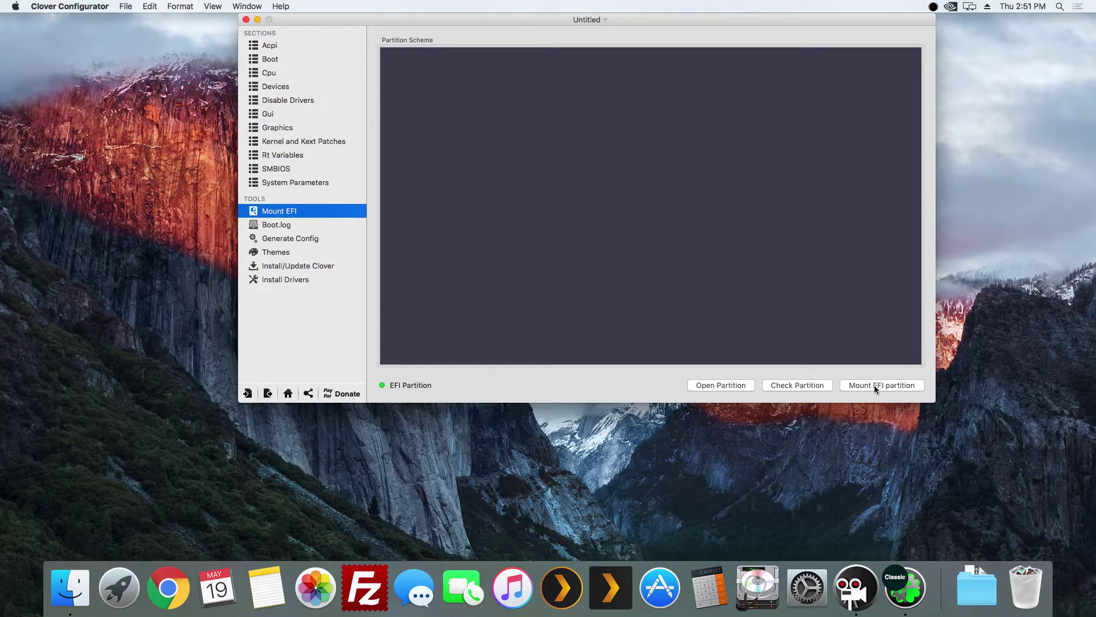
{"action": "left_click_drag", "start_coordinate": [354, 22], "coordinate": [284, 54]}
{"action": "left_click", "coordinate": [673, 417]}
Browse to EFI > CLOVER and open config.plist in Xcode
{"action": "double_click", "coordinate": [469, 138]}
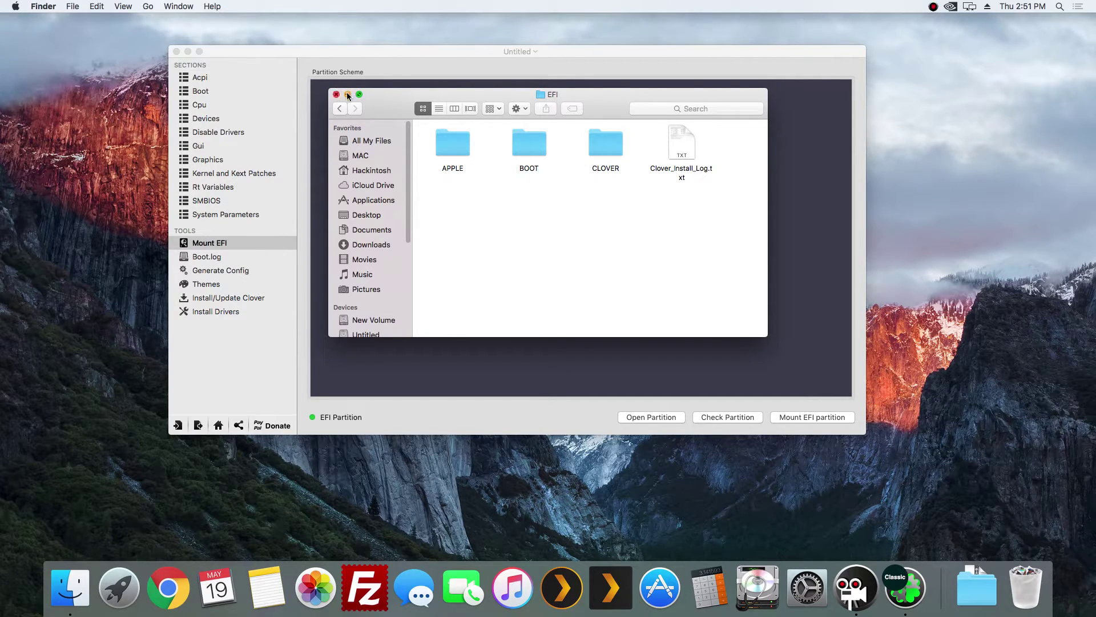
{"action": "double_click", "coordinate": [610, 147]}
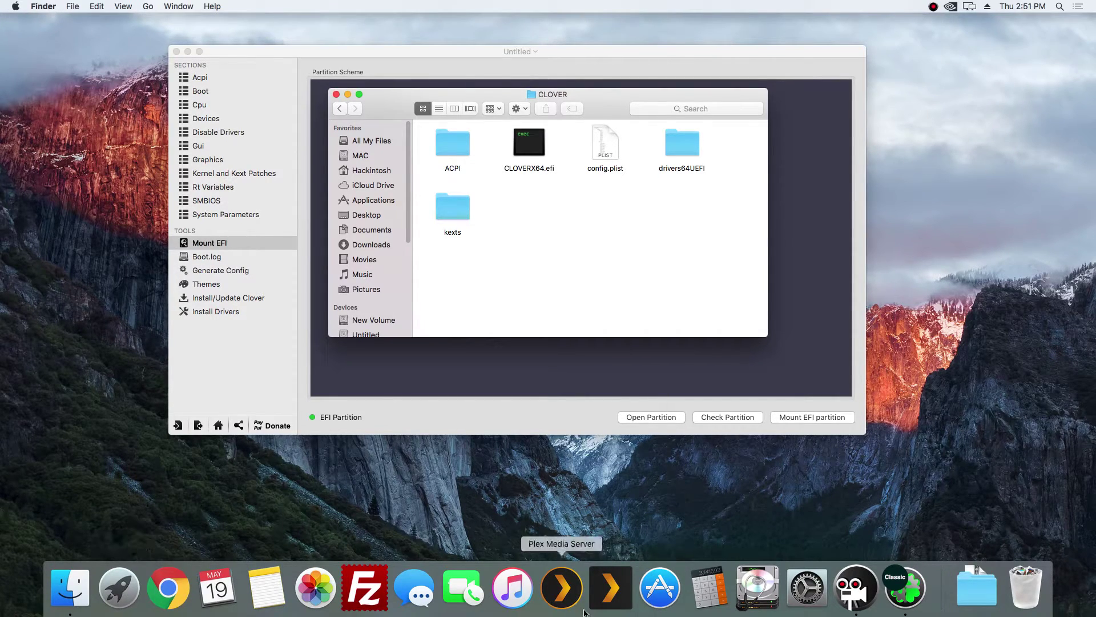
{"action": "left_click", "coordinate": [119, 589]}
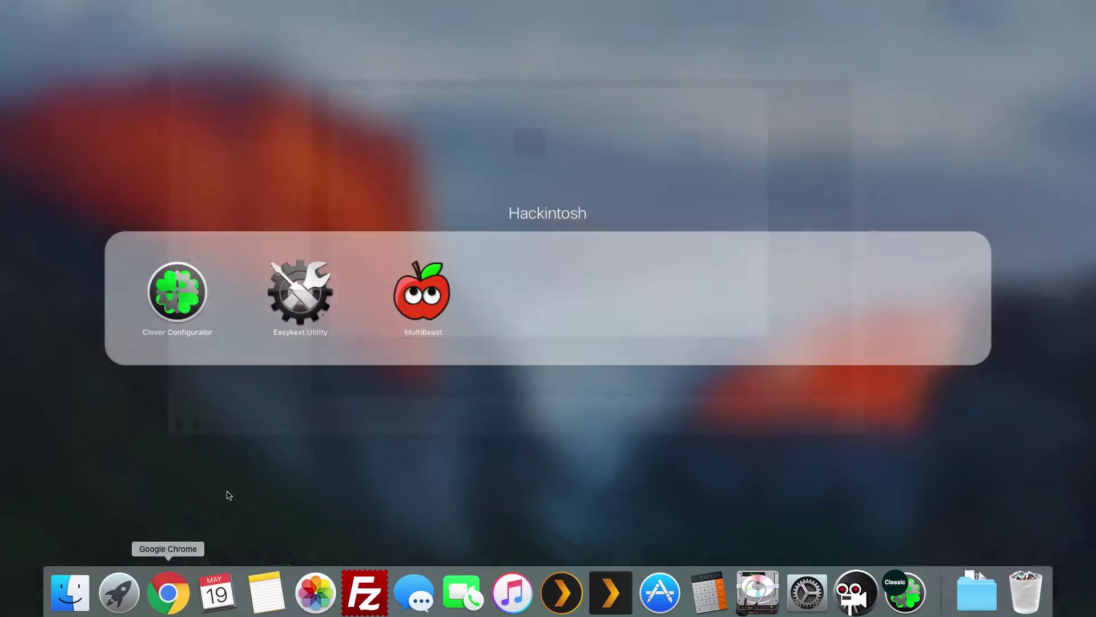
{"action": "left_click", "coordinate": [333, 440]}
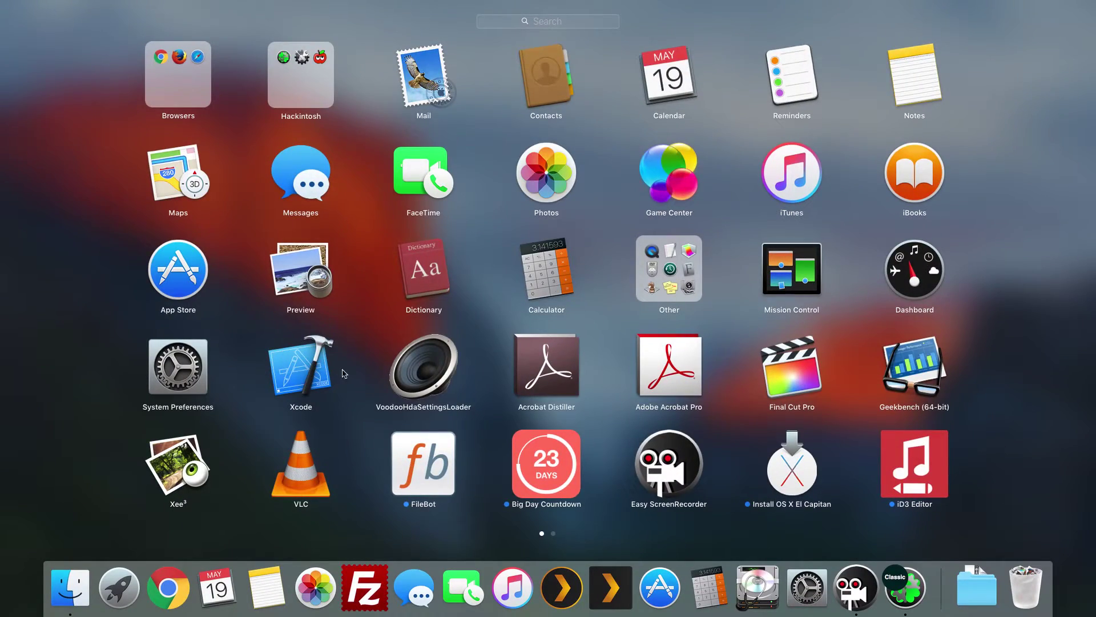
{"action": "left_click", "coordinate": [365, 393]}
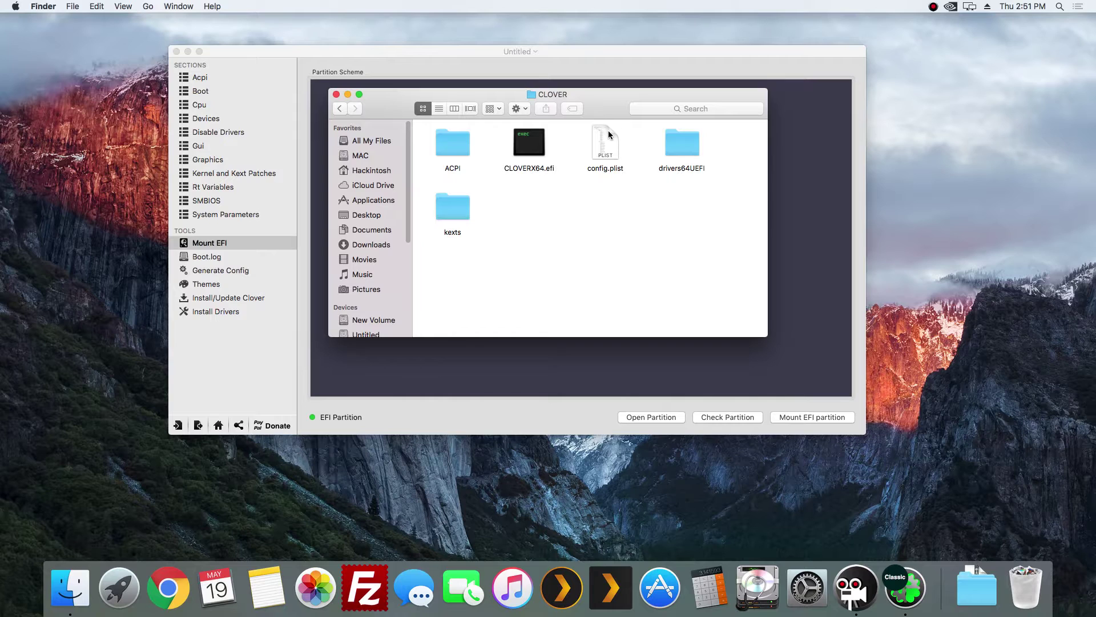
{"action": "right_click", "coordinate": [607, 134]}
{"action": "mouse_move", "coordinate": [617, 151]}
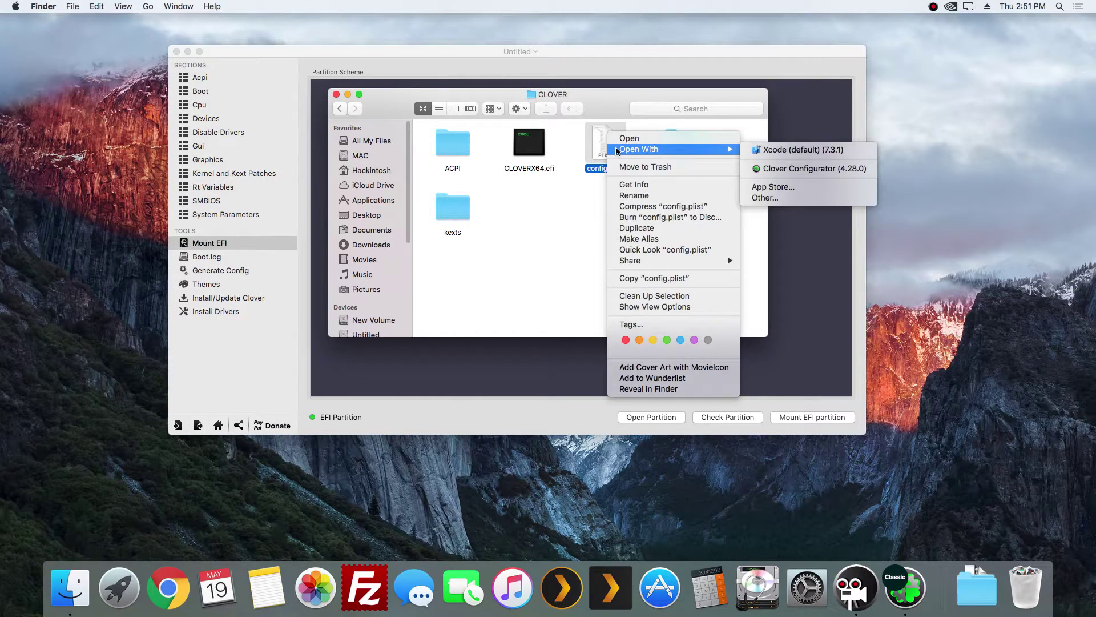
{"action": "left_click", "coordinate": [594, 135]}
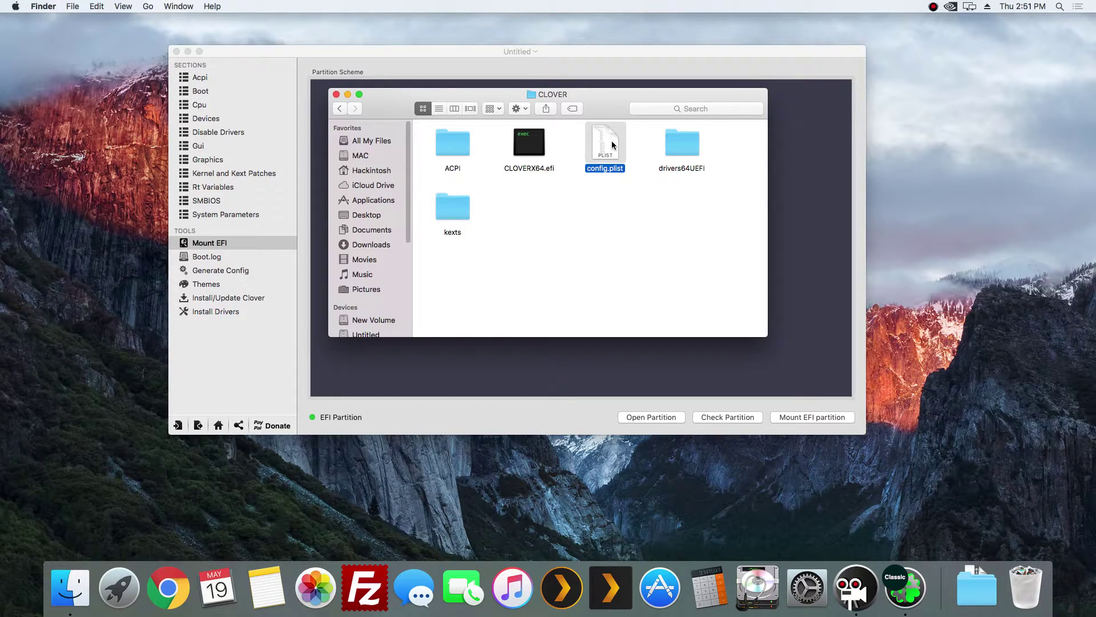
{"action": "double_click", "coordinate": [611, 140]}
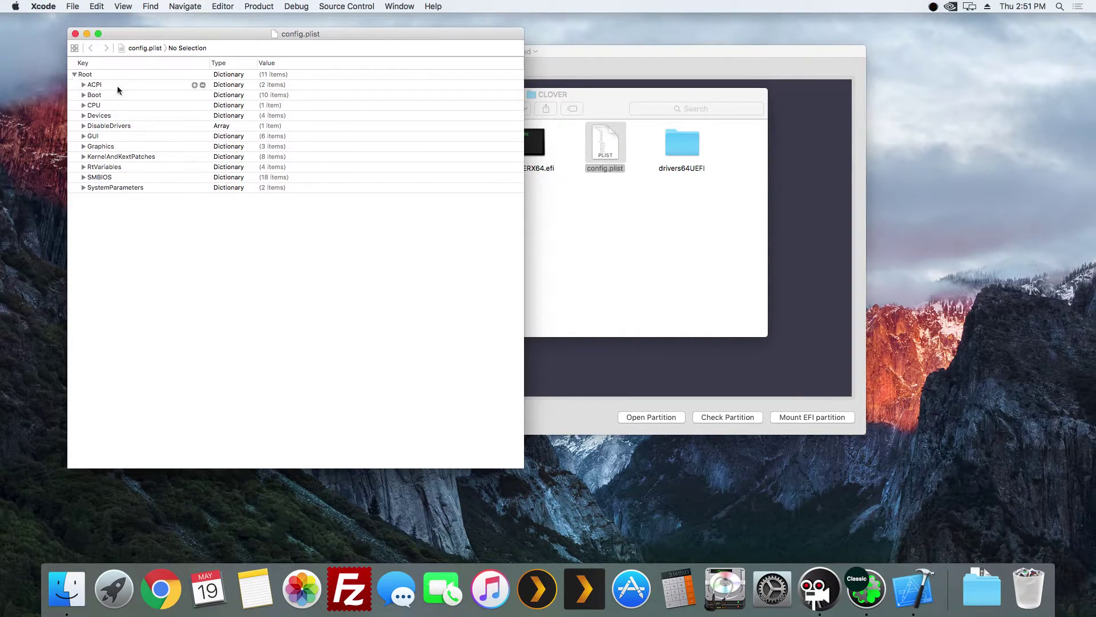
Verify Boot Arguments reads nvda_drv=1 and Graphics Inject ATI, Intel and NVidia are all NO
{"action": "left_click", "coordinate": [83, 95]}
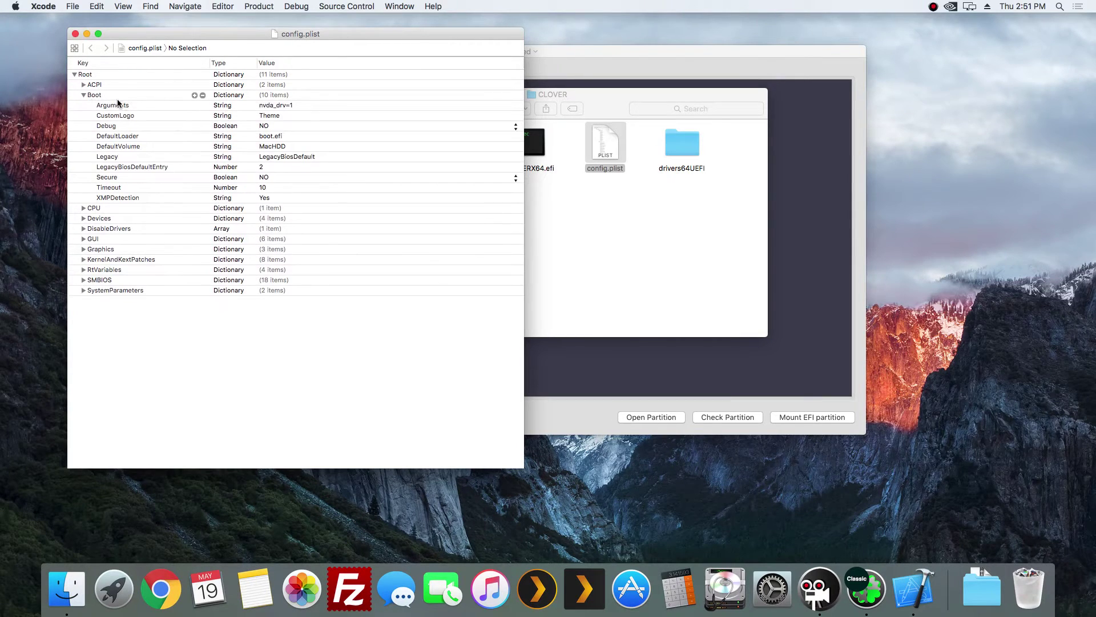
{"action": "left_click", "coordinate": [298, 106]}
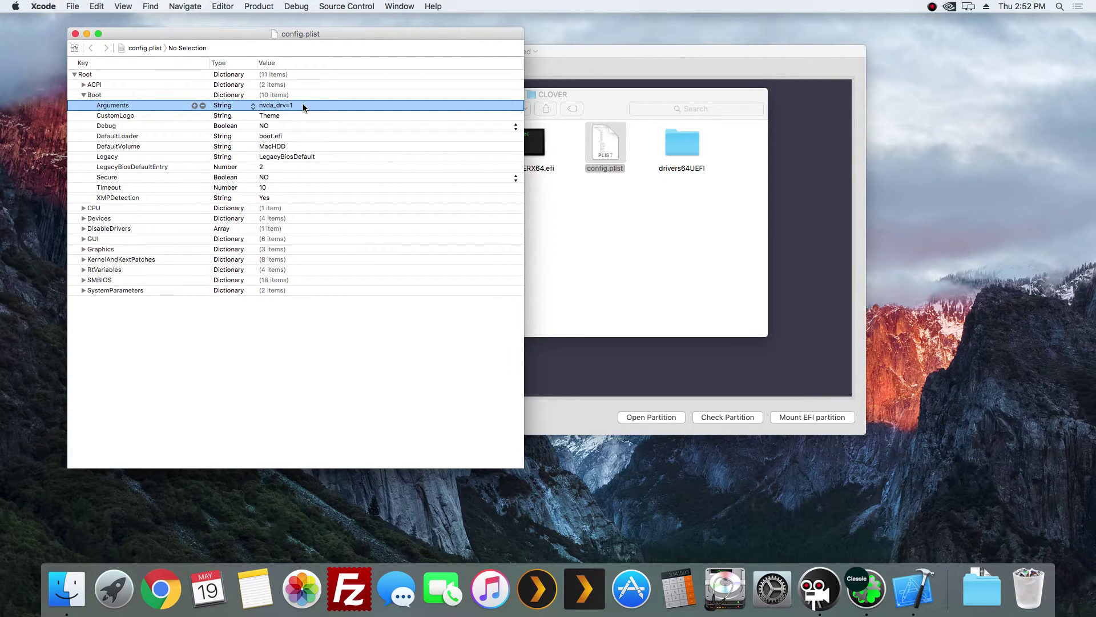
{"action": "left_click", "coordinate": [84, 249]}
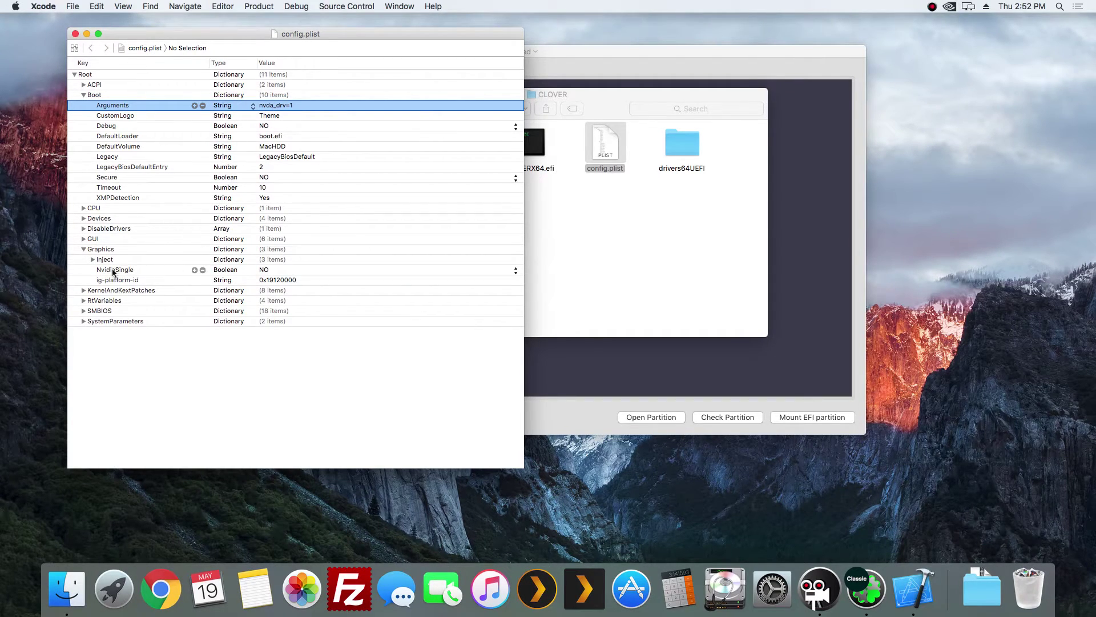
{"action": "left_click", "coordinate": [92, 259]}
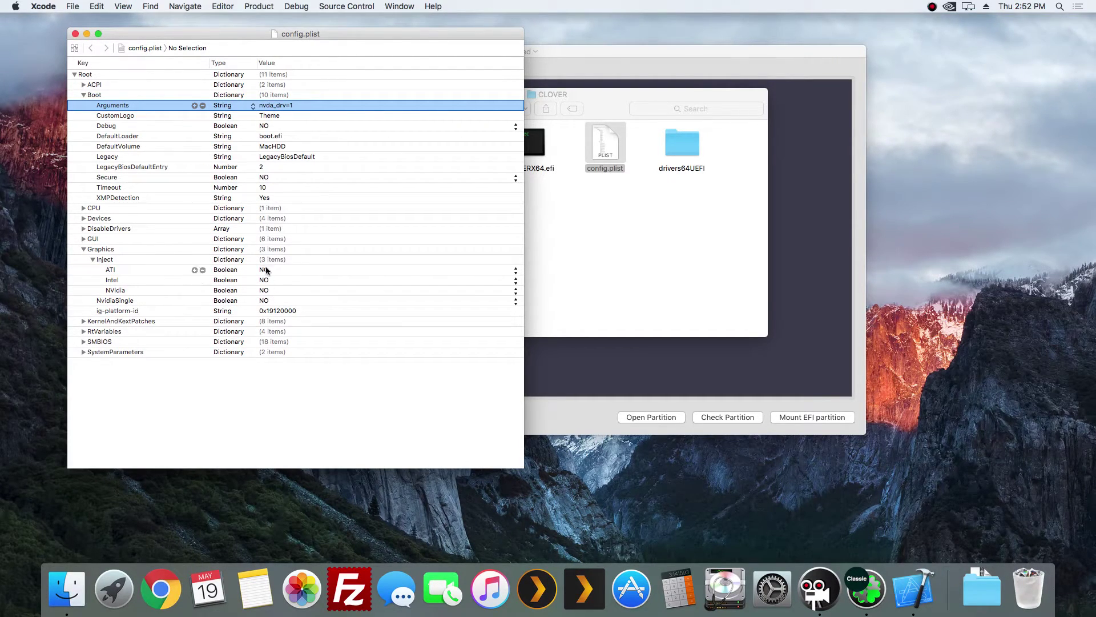
{"action": "left_click", "coordinate": [70, 7]}
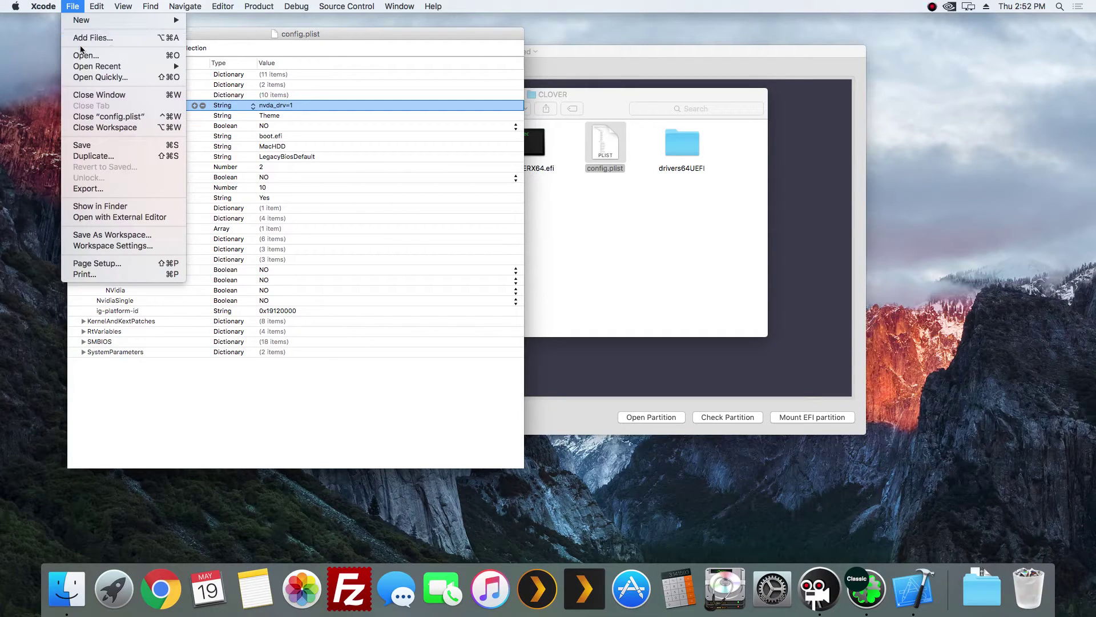
{"action": "left_click", "coordinate": [73, 7]}
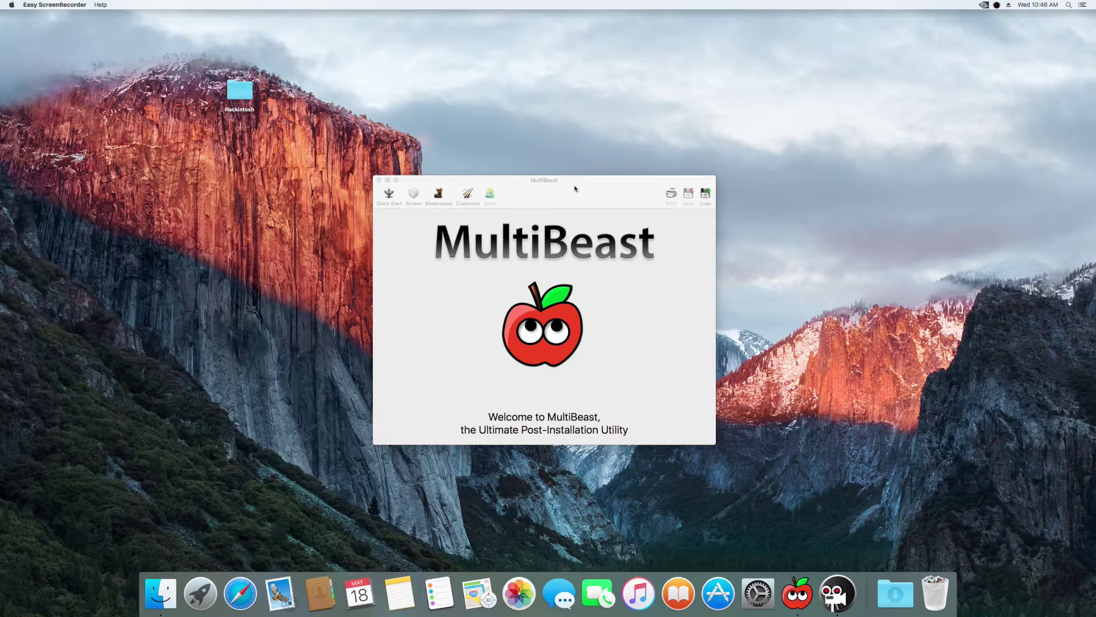
Bring the MultiBeast window forward, nudge it upward, and go to Quick Start
{"action": "left_click_drag", "start_coordinate": [559, 201], "coordinate": [559, 186]}
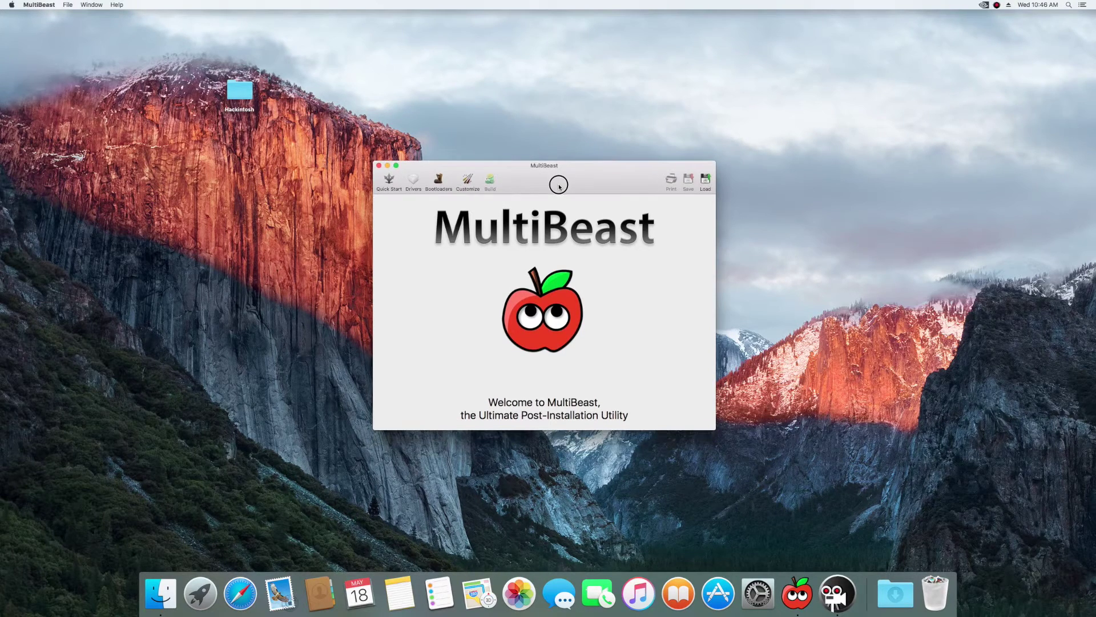
{"action": "left_click", "coordinate": [390, 182]}
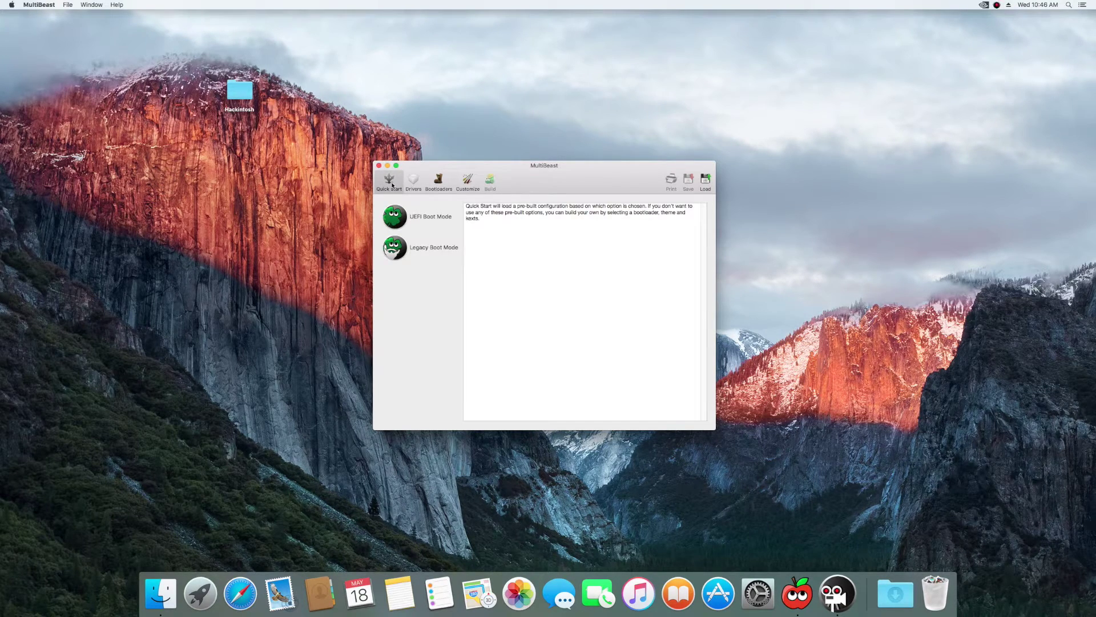
Load the UEFI Boot Mode preset and review the Realtek ALCxxx and Universal audio drivers
{"action": "left_click", "coordinate": [396, 217]}
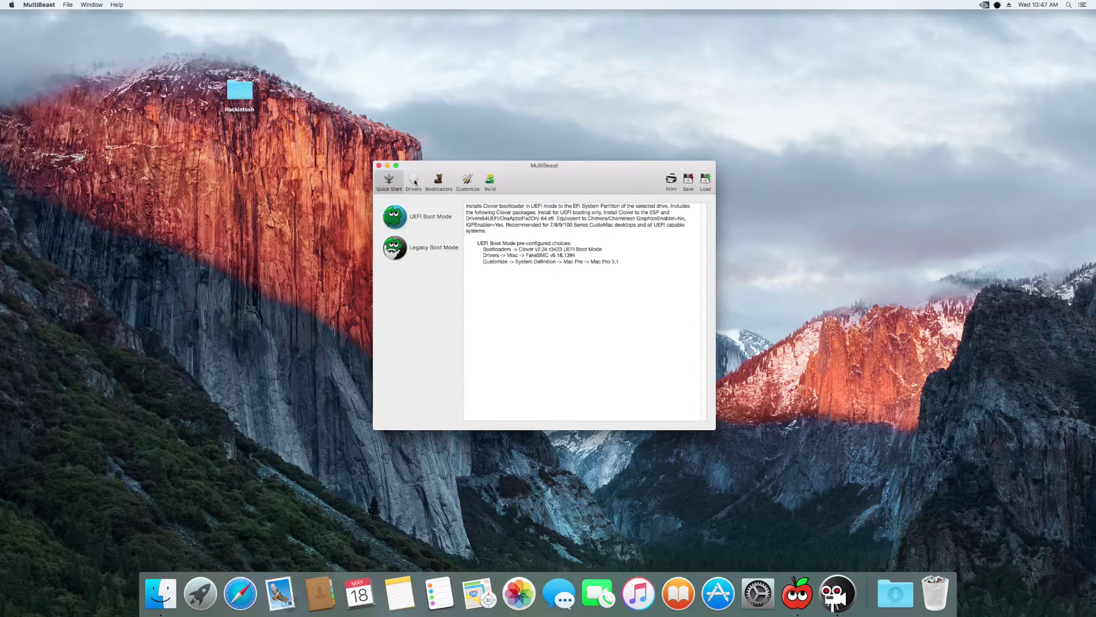
{"action": "left_click", "coordinate": [415, 181]}
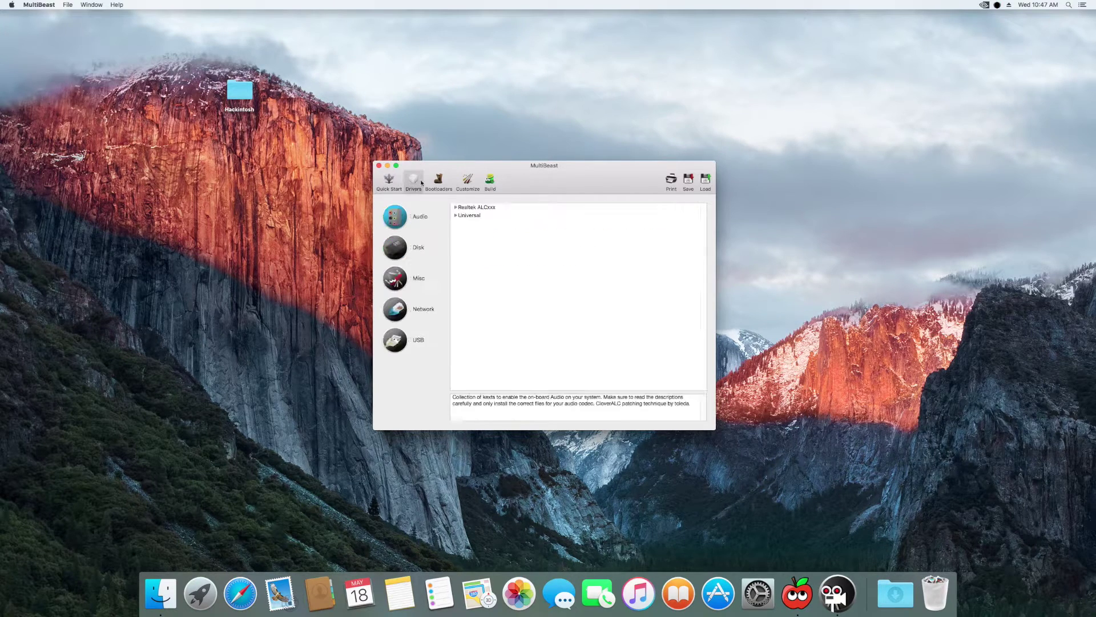
{"action": "left_click", "coordinate": [456, 207]}
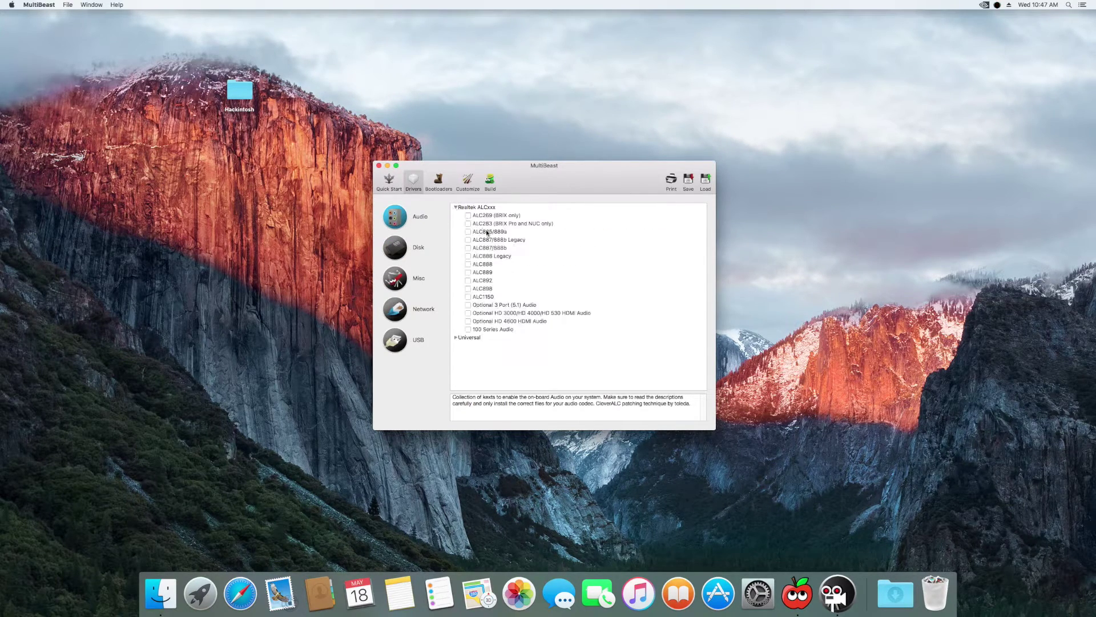
{"action": "left_click", "coordinate": [456, 337]}
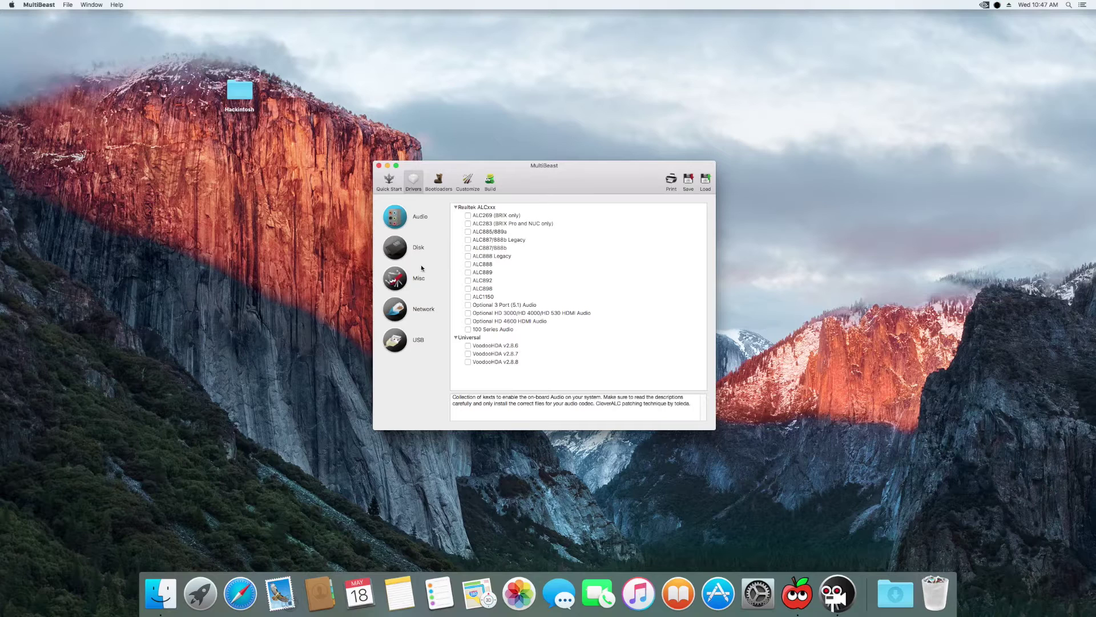
Browse the Disk, Misc (FakeSMC), Network and USB drivers, then check Clover UEFI Boot Mode under Bootloaders
{"action": "left_click", "coordinate": [405, 257]}
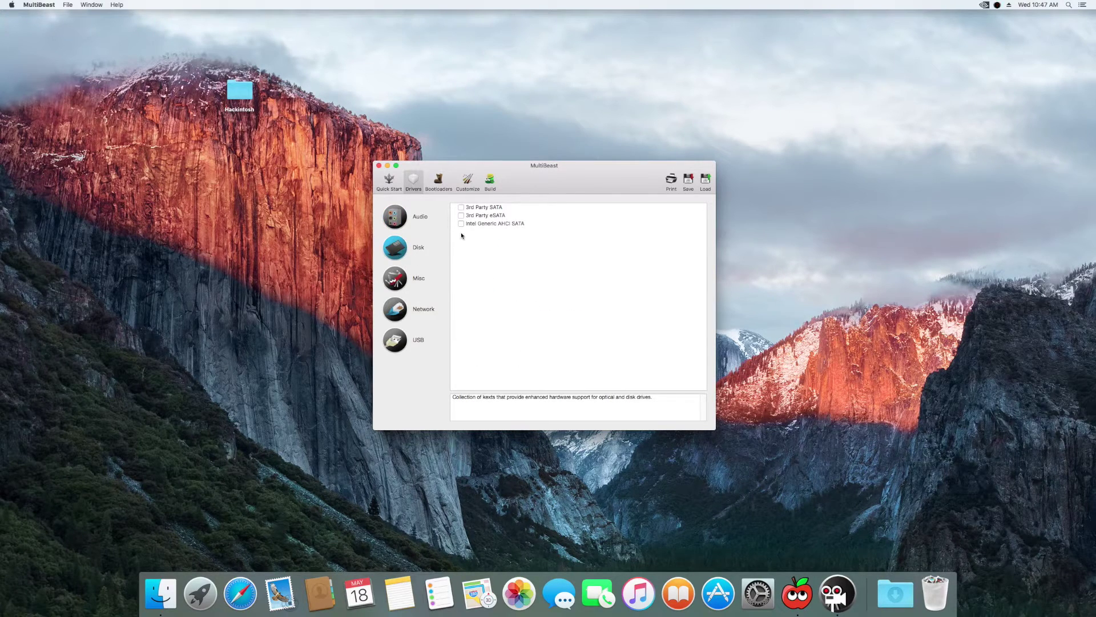
{"action": "left_click", "coordinate": [404, 282]}
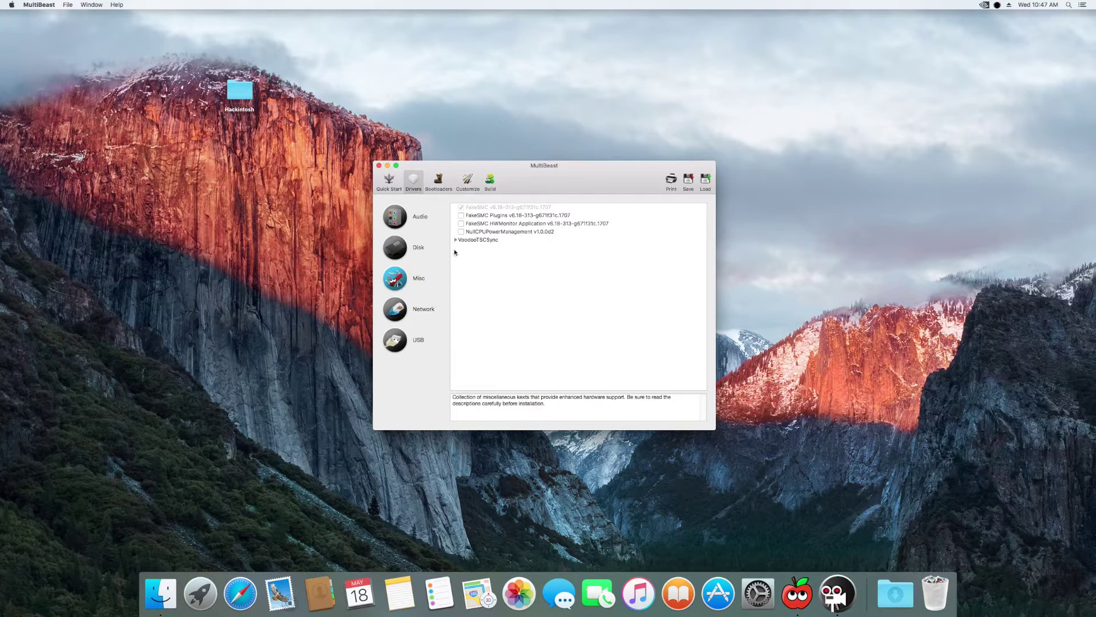
{"action": "left_click", "coordinate": [402, 313]}
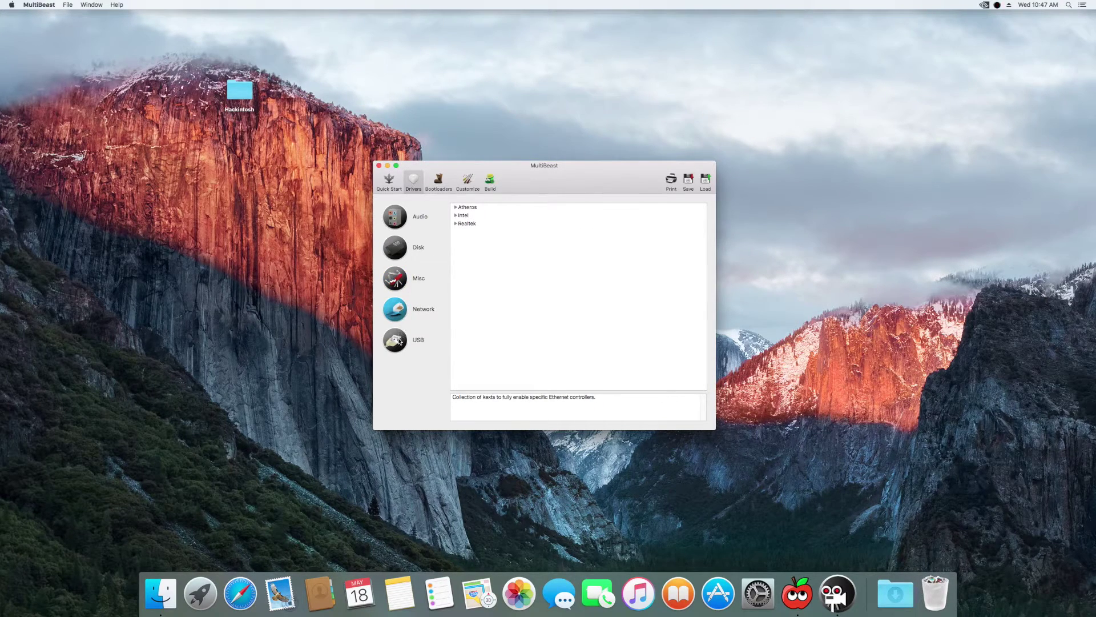
{"action": "left_click", "coordinate": [400, 339]}
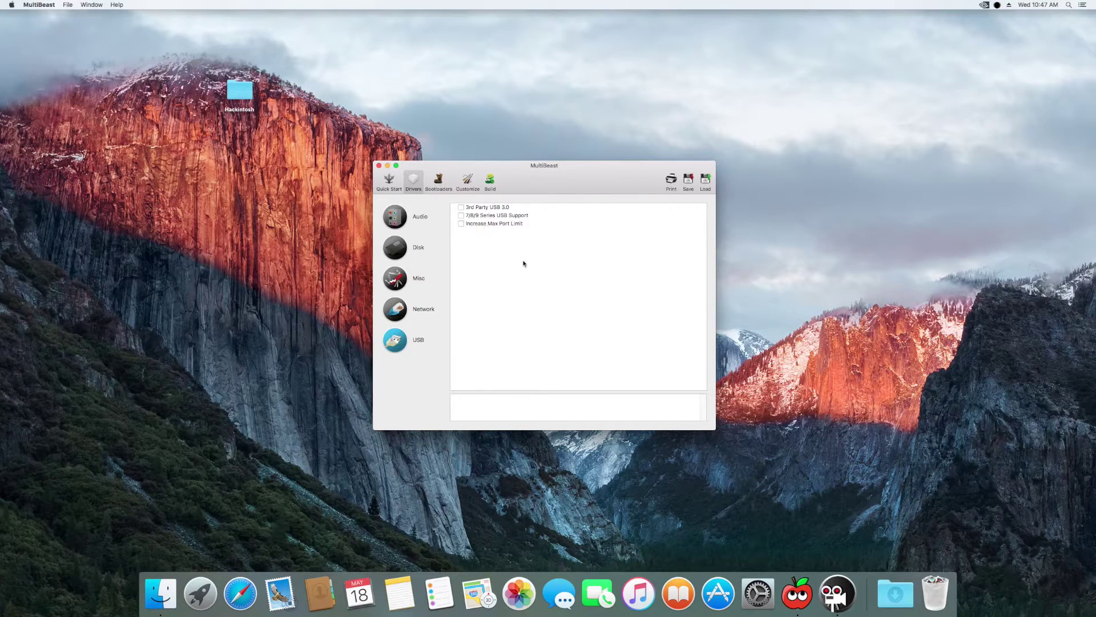
{"action": "left_click", "coordinate": [440, 182]}
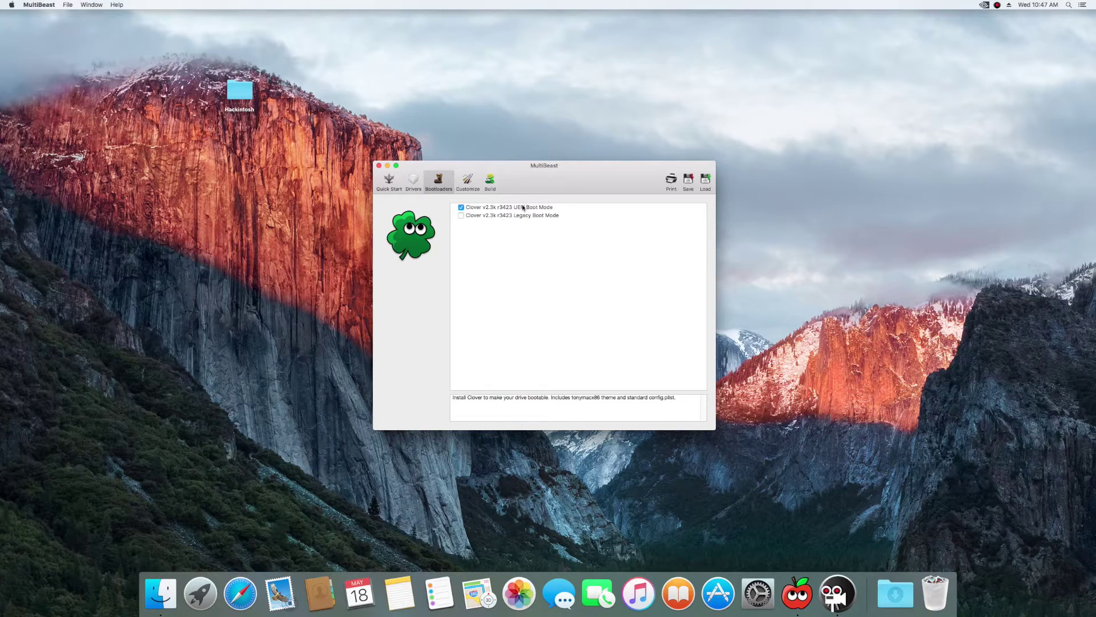
Open Customize > System Definitions and expand the iMac model list
{"action": "left_click", "coordinate": [475, 183]}
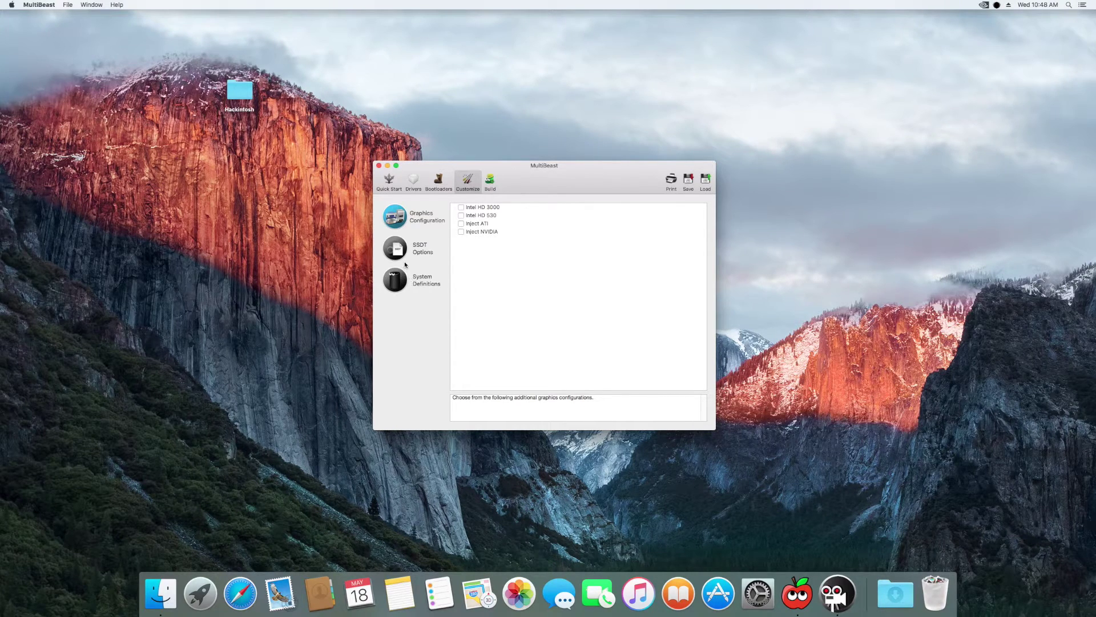
{"action": "left_click", "coordinate": [396, 278]}
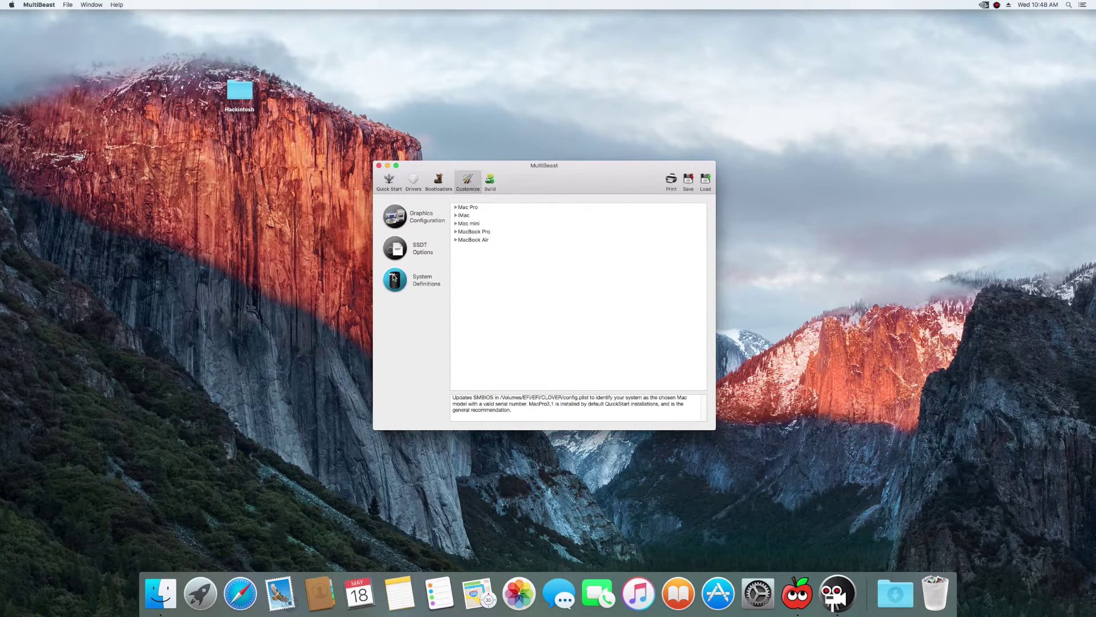
{"action": "left_click", "coordinate": [456, 216]}
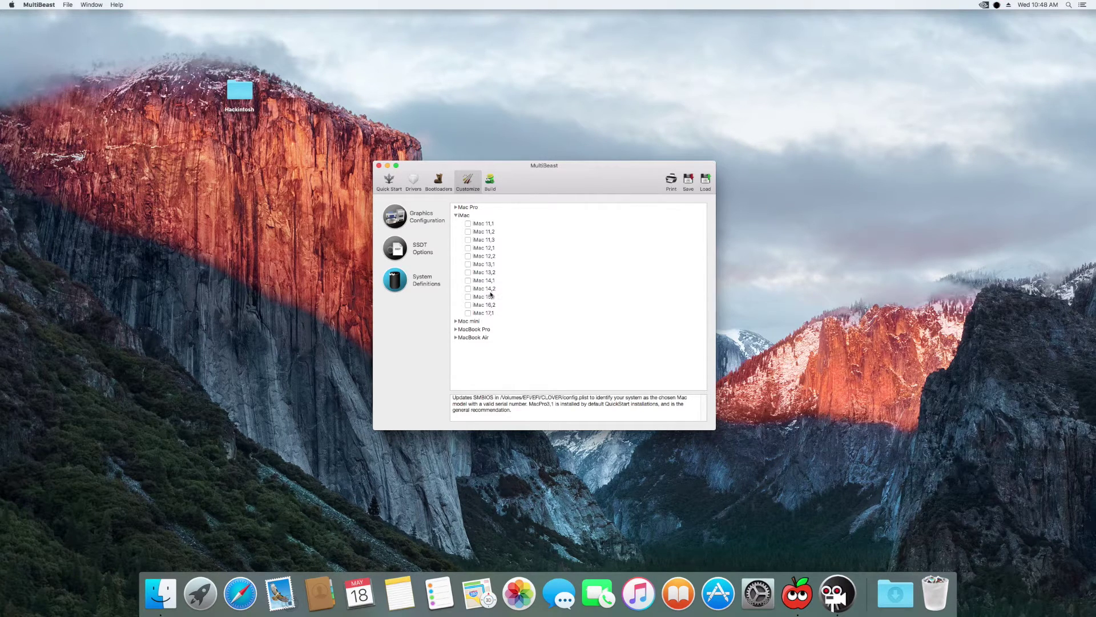
Tick iMac 14,2 as the system definition and move on to the Build page
{"action": "left_click", "coordinate": [468, 289]}
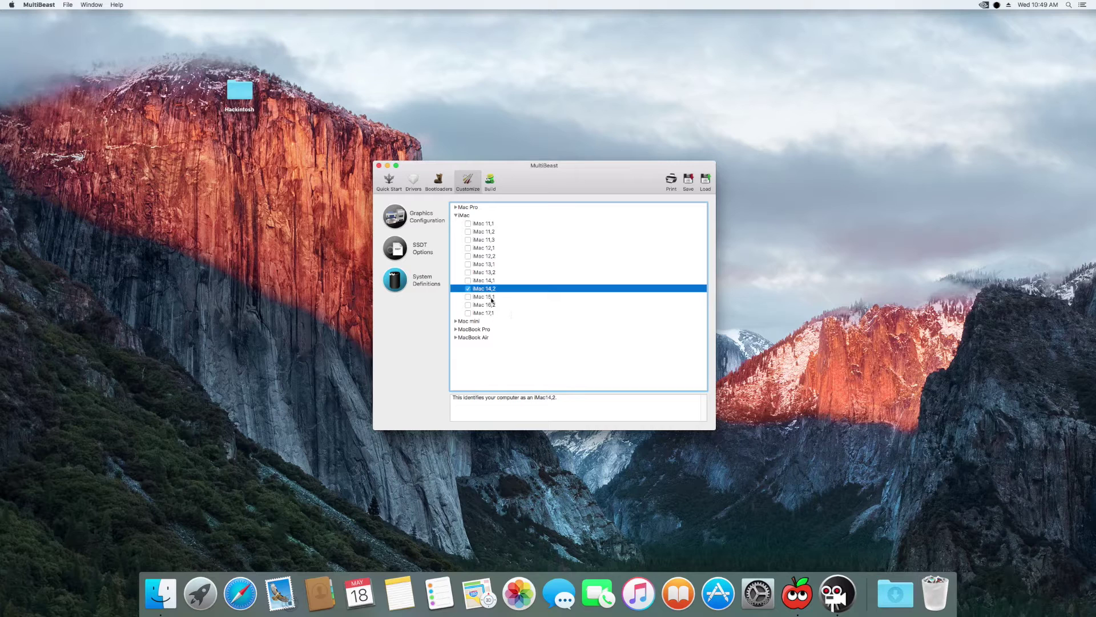
{"action": "left_click", "coordinate": [456, 208]}
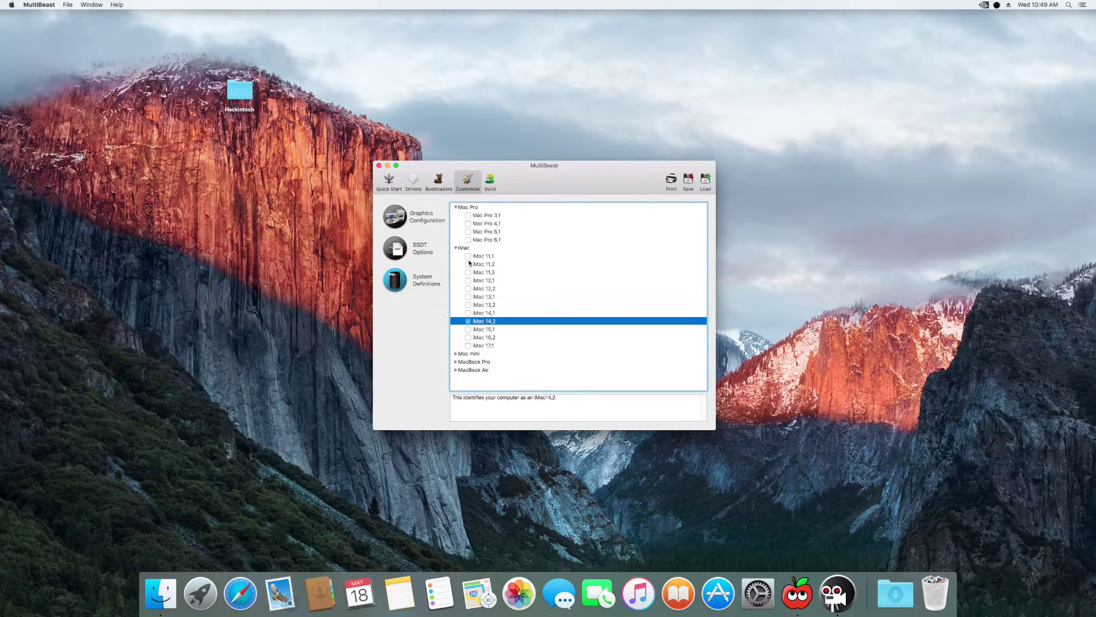
{"action": "left_click", "coordinate": [456, 207]}
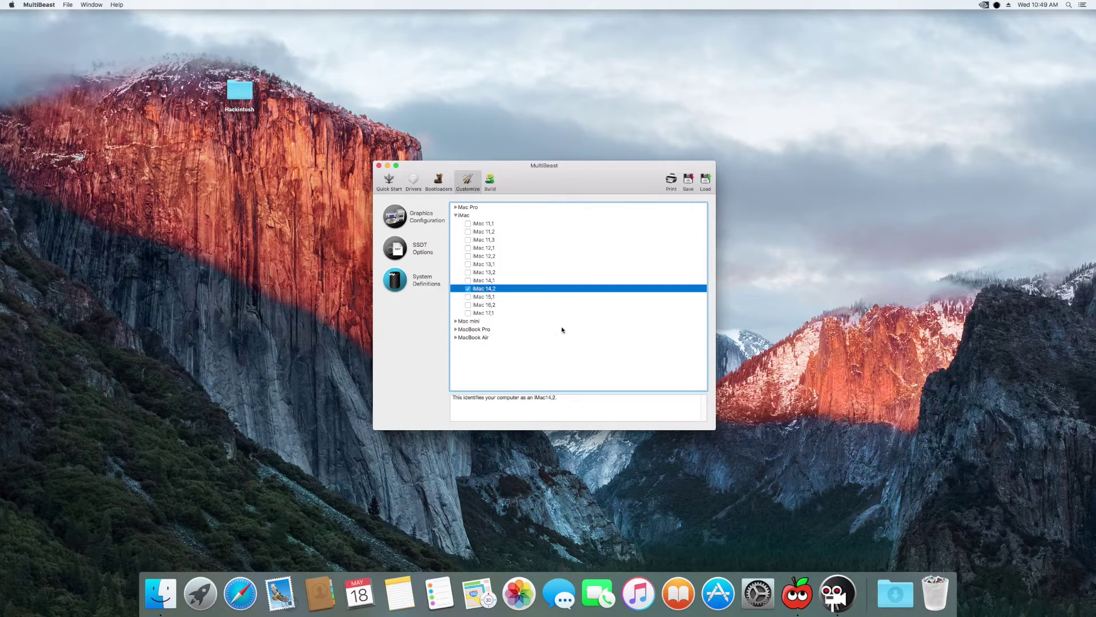
{"action": "left_click", "coordinate": [494, 182]}
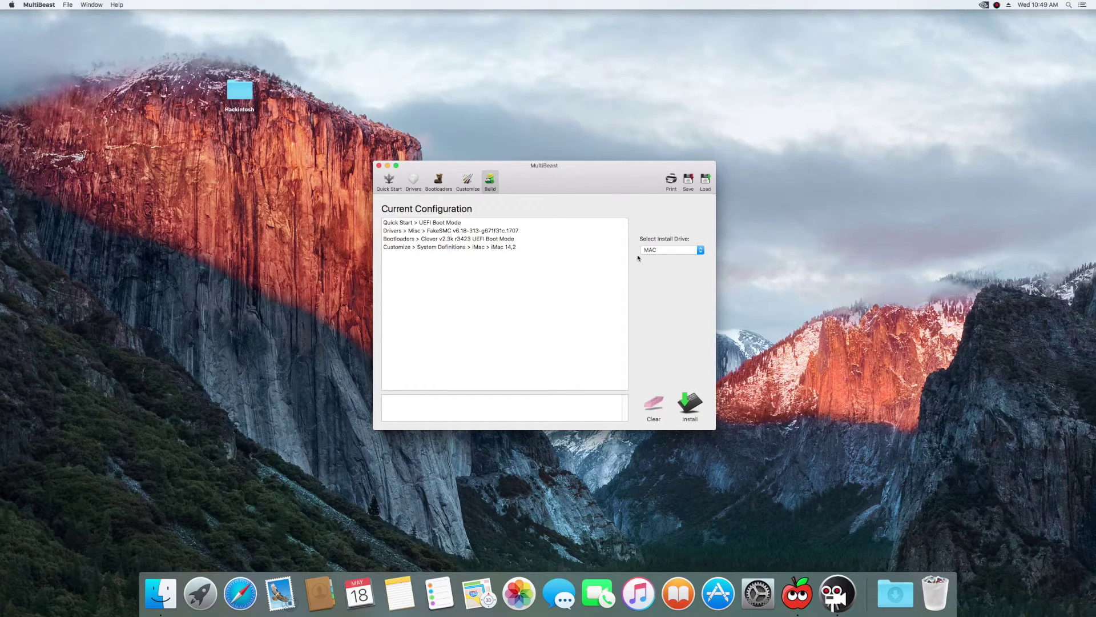
Shift the MultiBeast window to review the Build configuration targeting the MAC drive
{"action": "left_click_drag", "start_coordinate": [593, 169], "coordinate": [587, 178]}
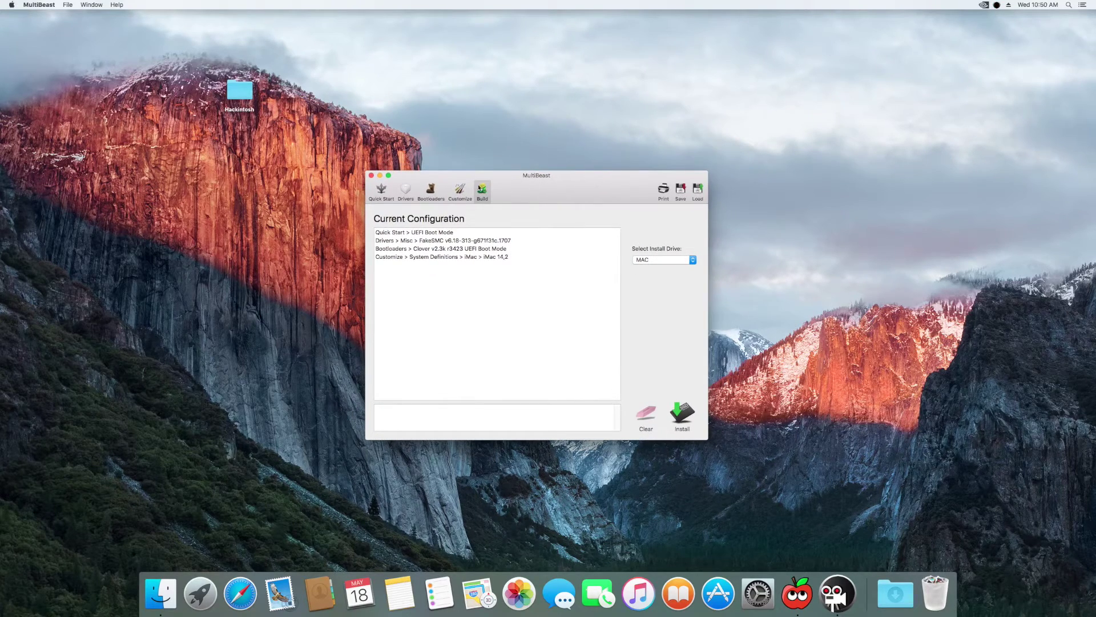